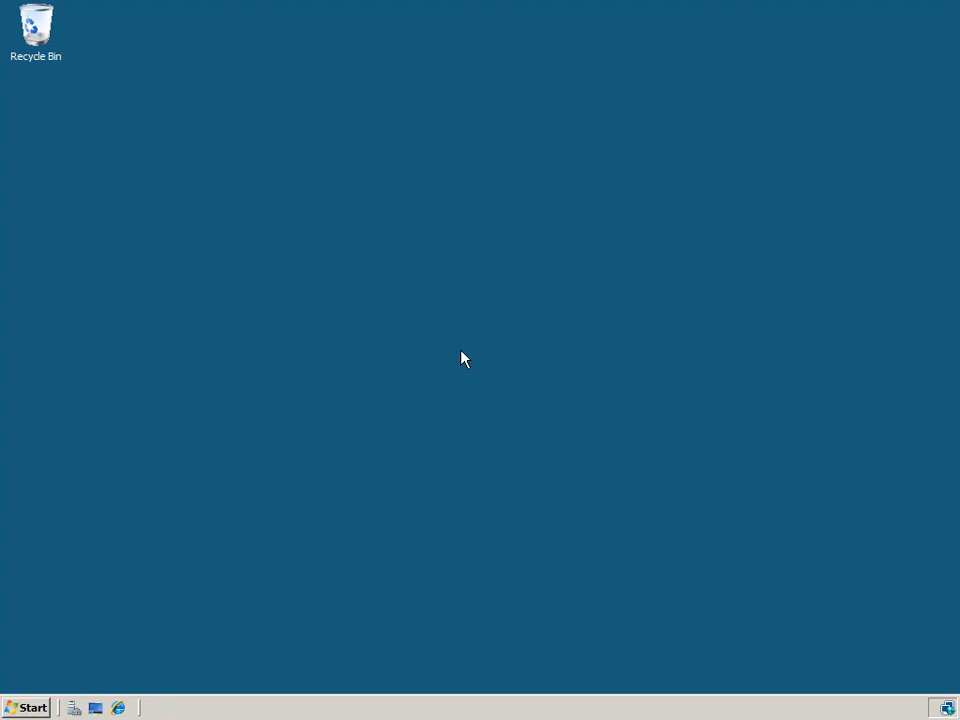
Step: Open Group Policy Management and expand the jorcus.com forest down to the jorcus.com domain's contents, widening the tree to show full names
click(35, 710)
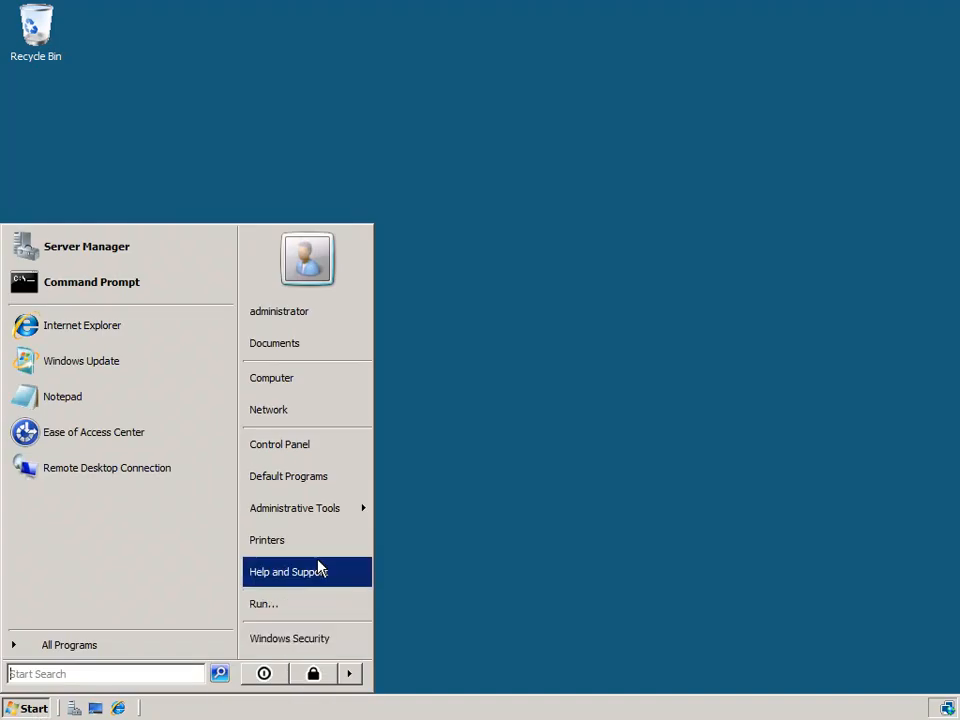
mouse_move(323, 514)
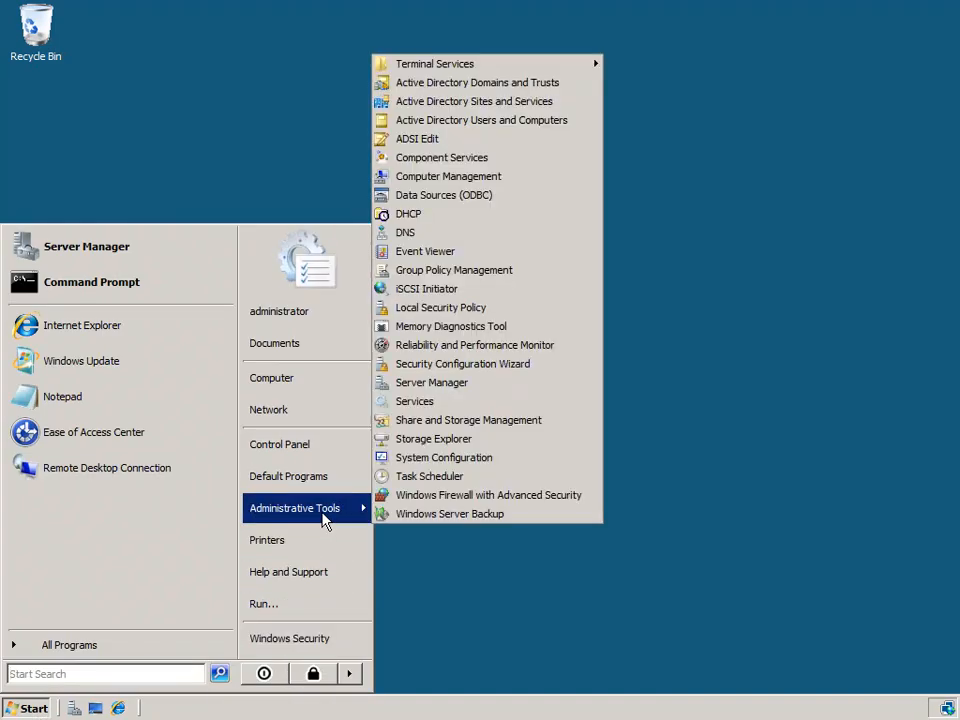
click(492, 270)
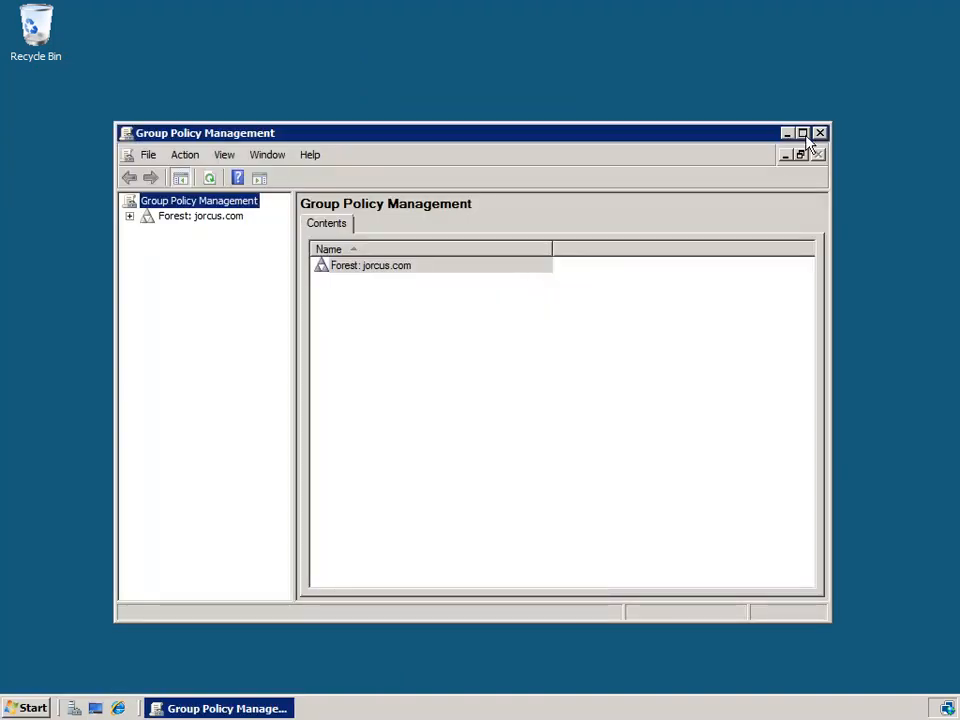
click(799, 137)
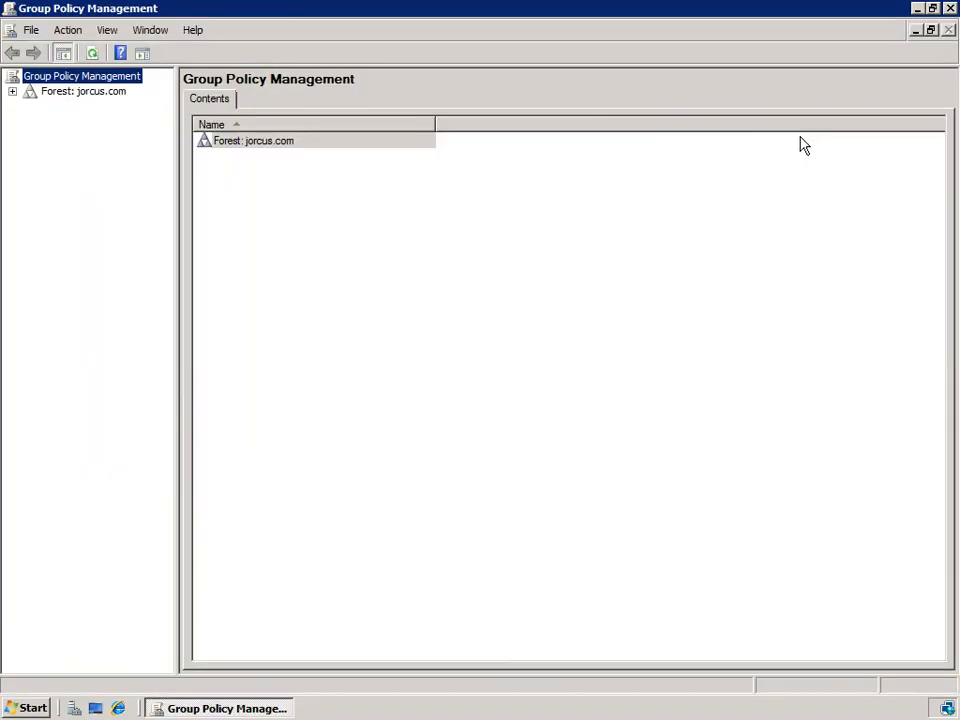
click(12, 92)
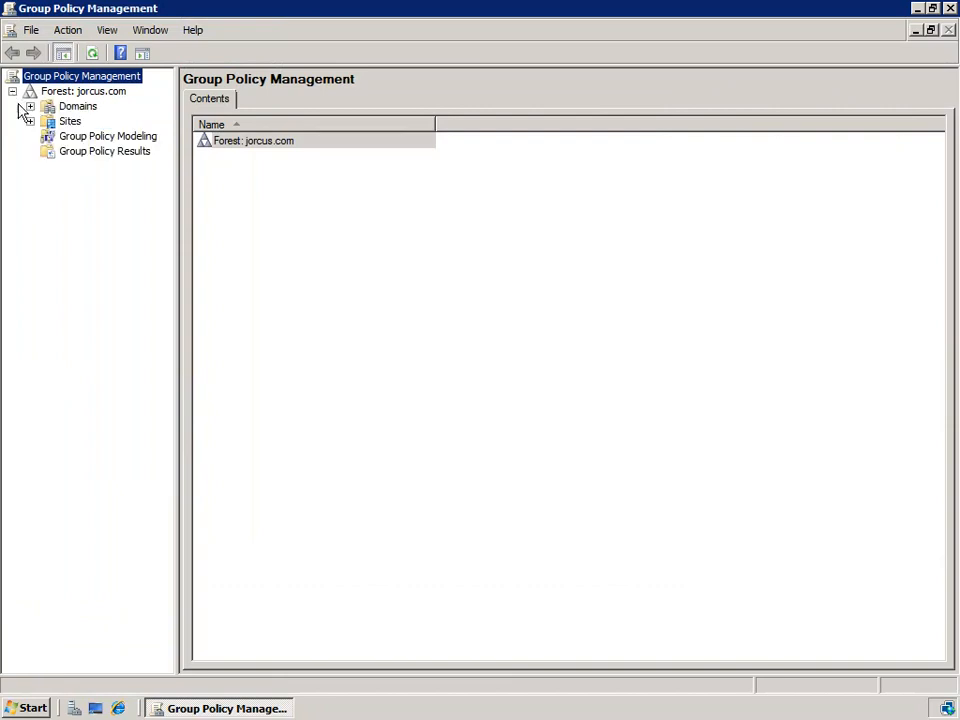
click(30, 106)
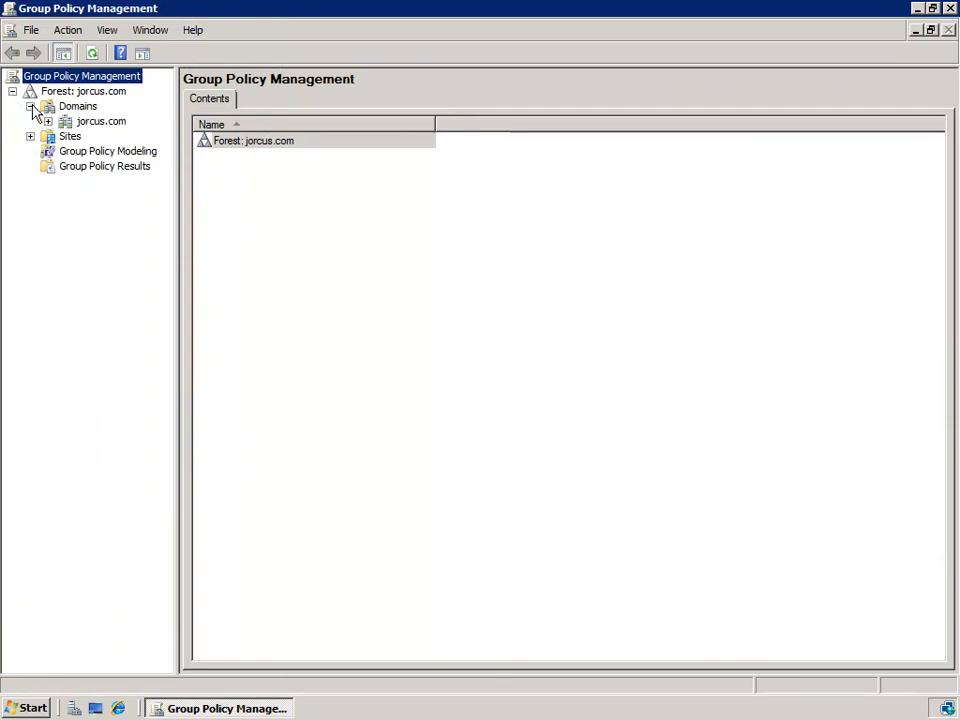
click(48, 121)
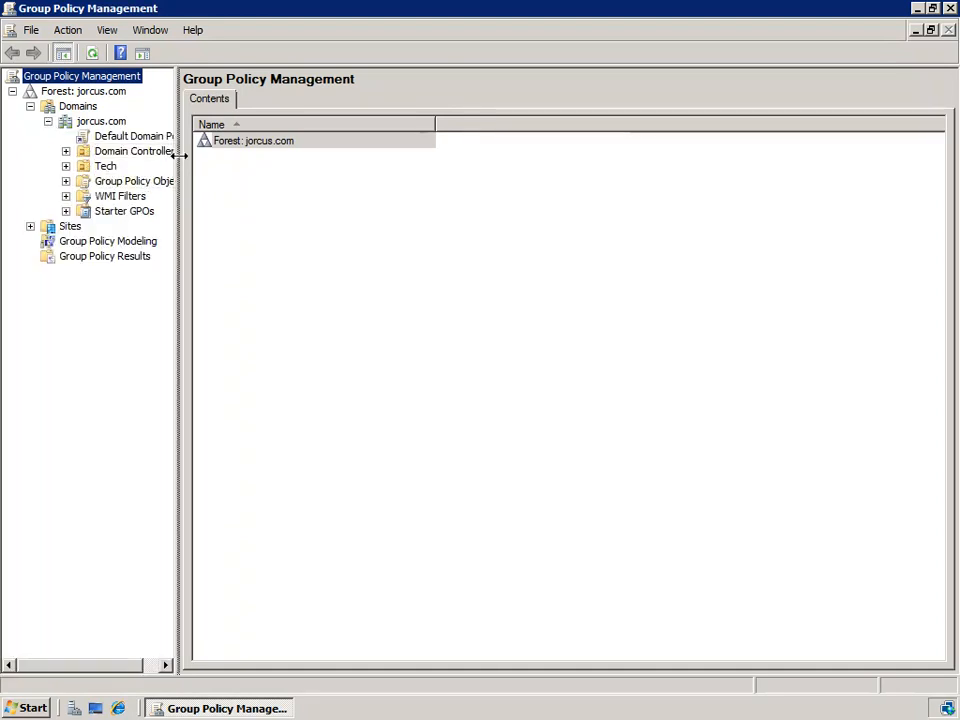
drag(181, 184, 228, 154)
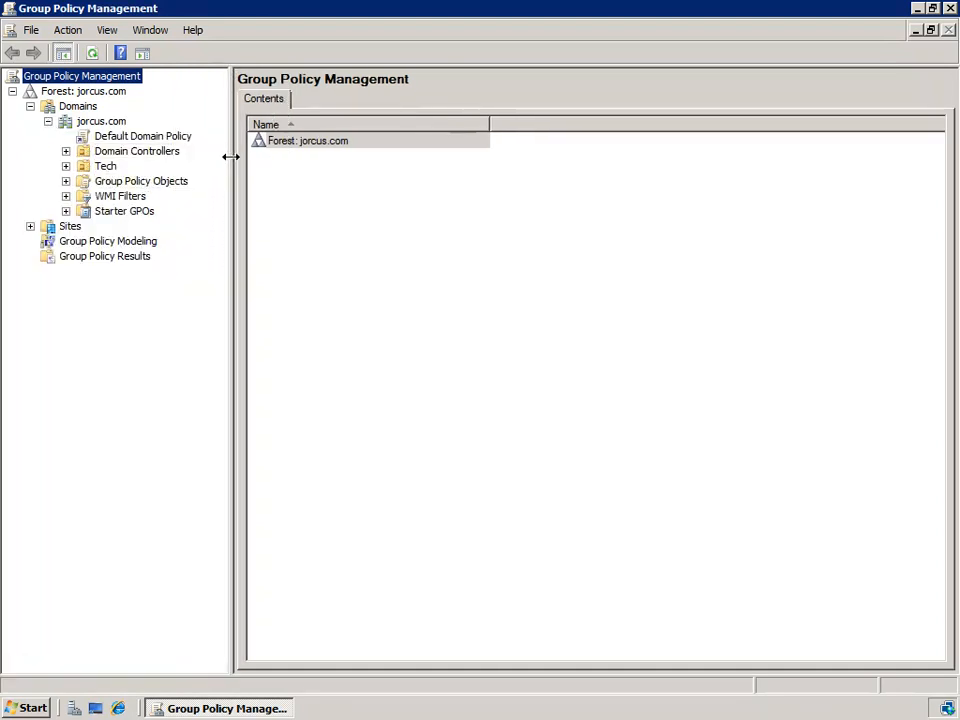
Step: Open the Default Domain Policy for editing in a maximized editor with the tree widened to show the full policy name
right_click(118, 140)
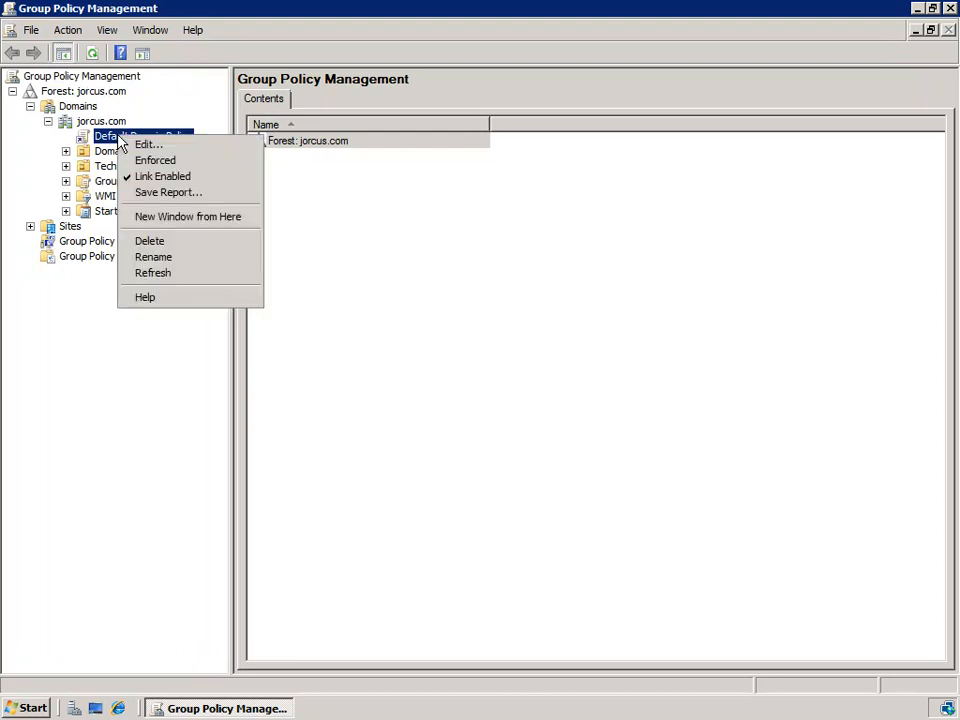
click(183, 148)
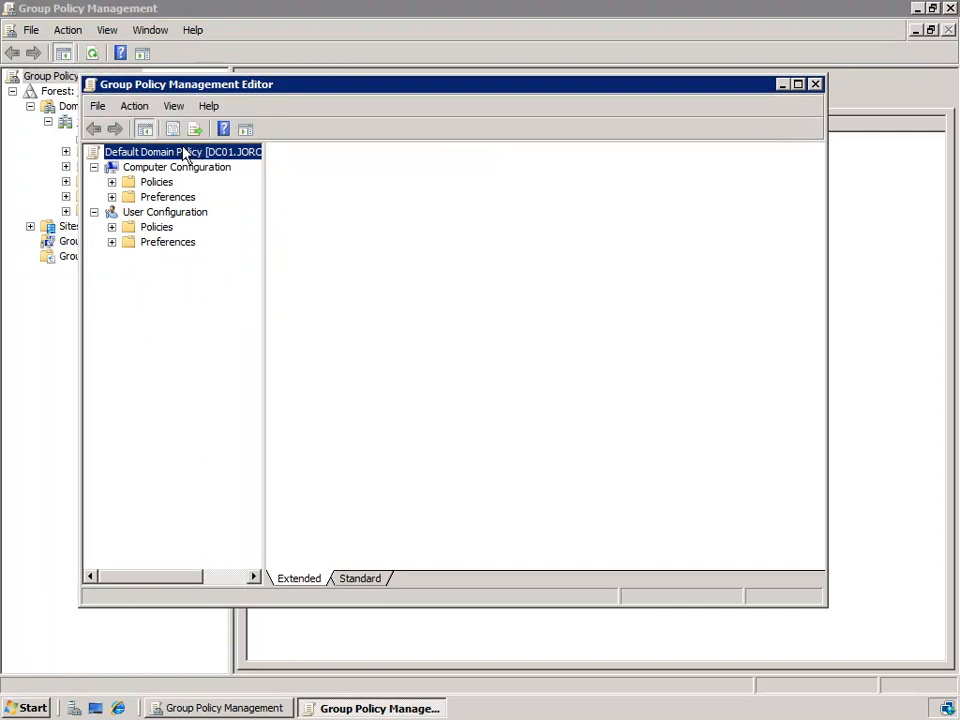
click(798, 84)
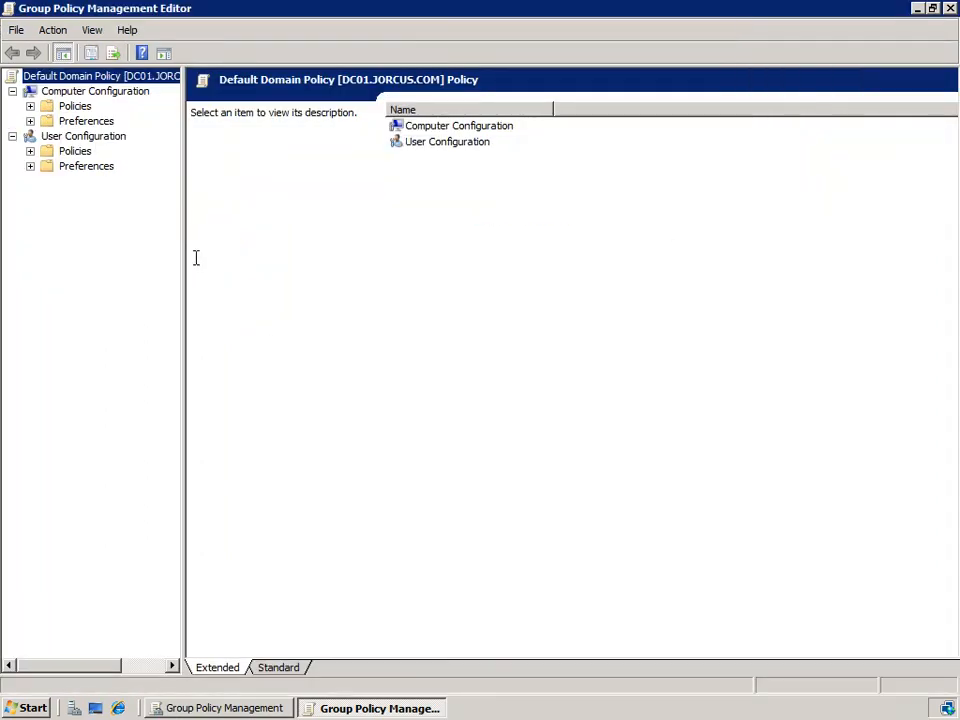
drag(180, 249, 271, 248)
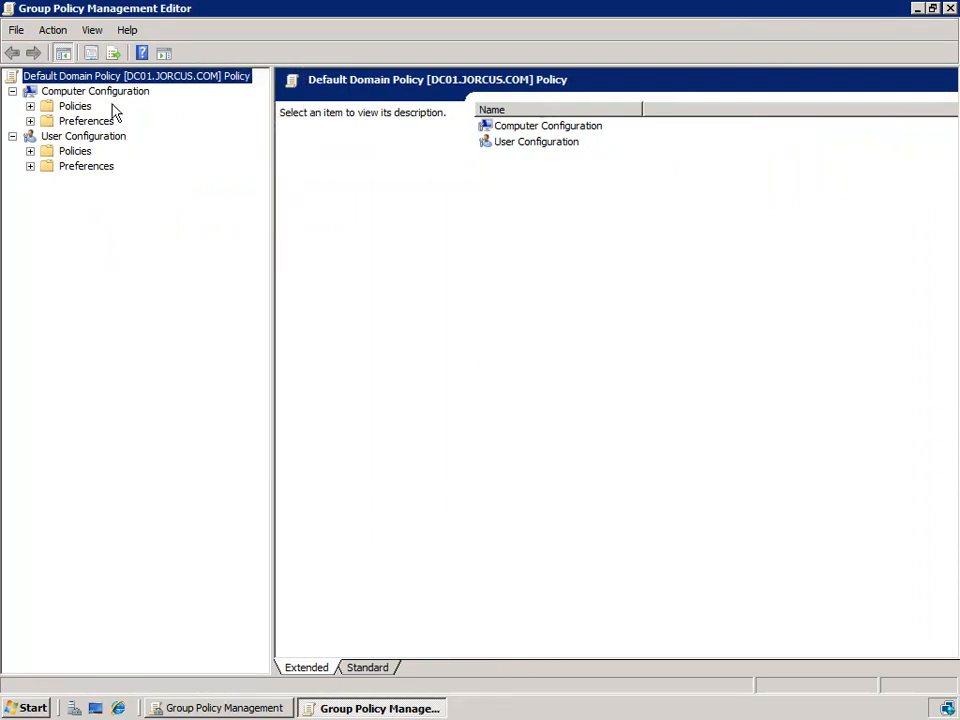
Step: Show the Account Lockout Policy settings under Computer Configuration > Policies > Windows Settings > Security Settings > Account Policies
click(30, 106)
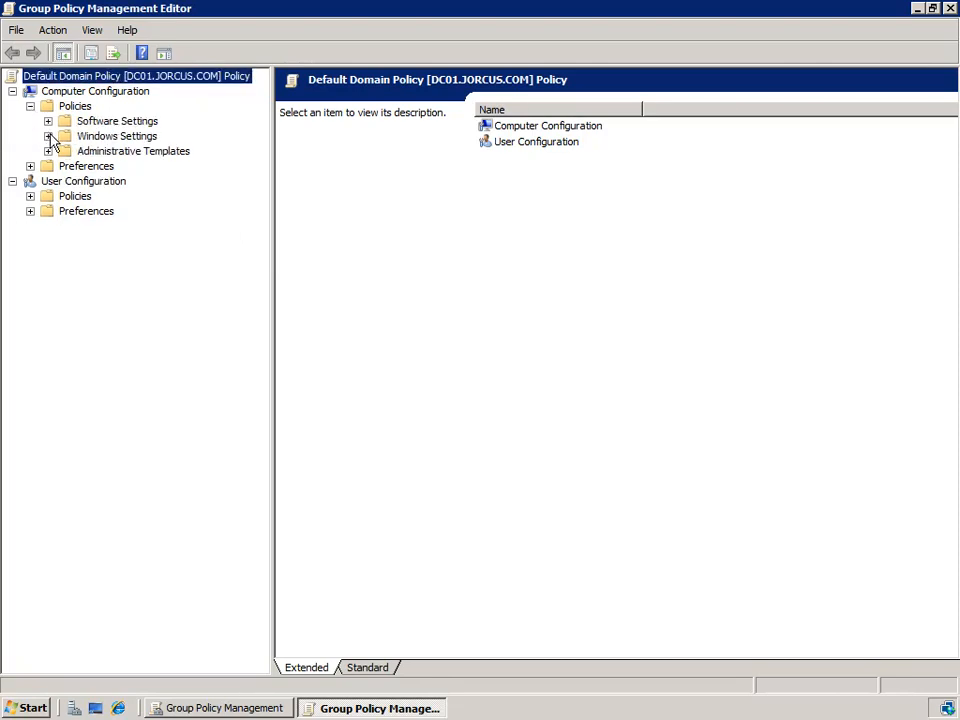
click(48, 136)
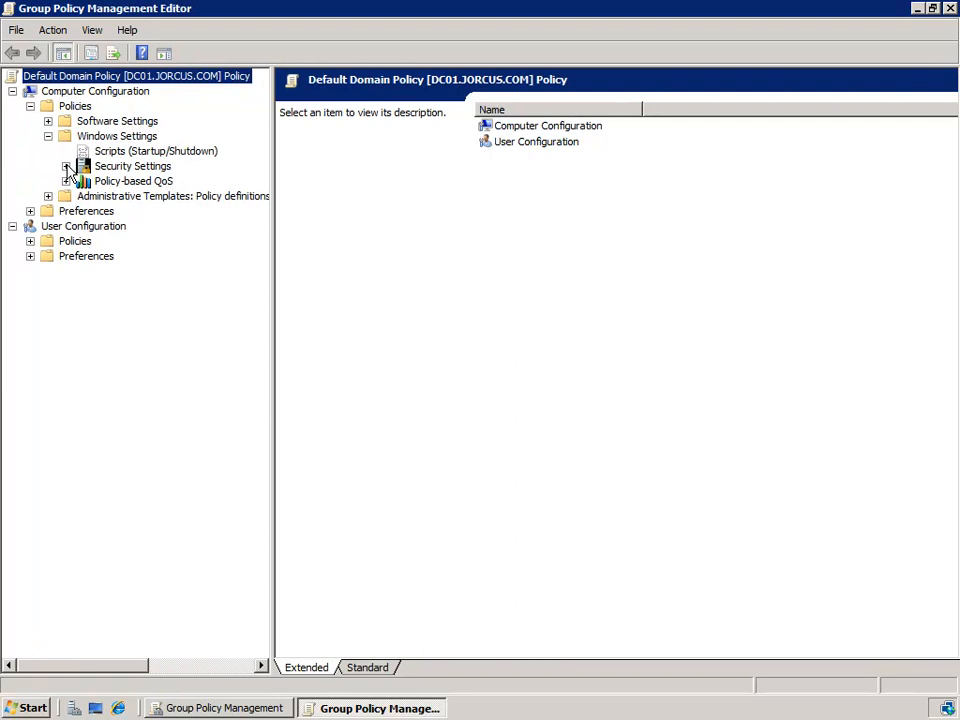
click(65, 166)
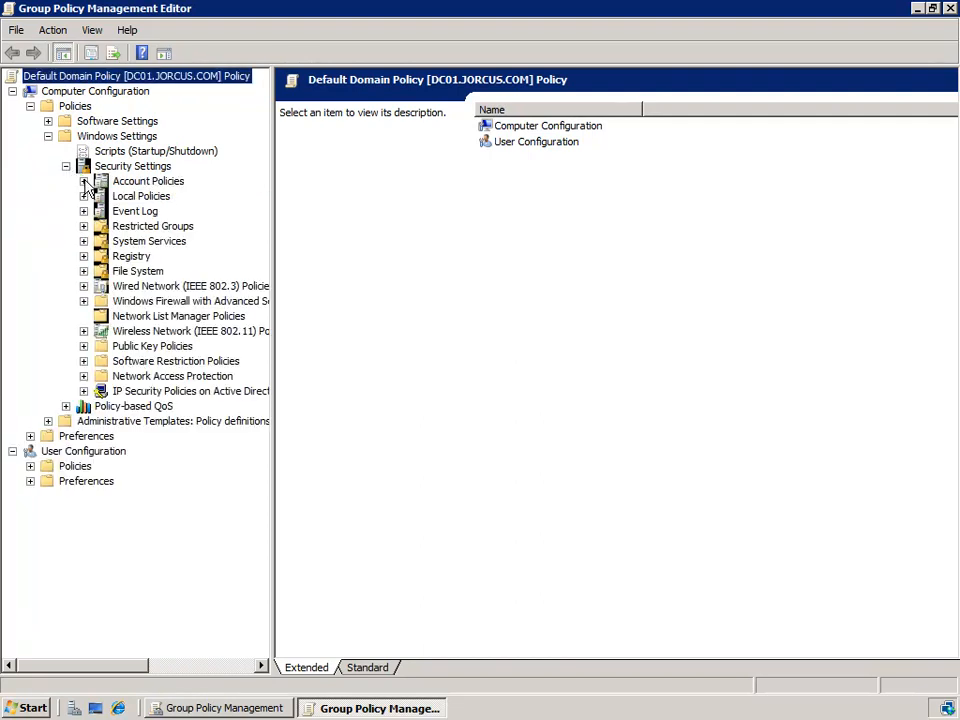
click(84, 182)
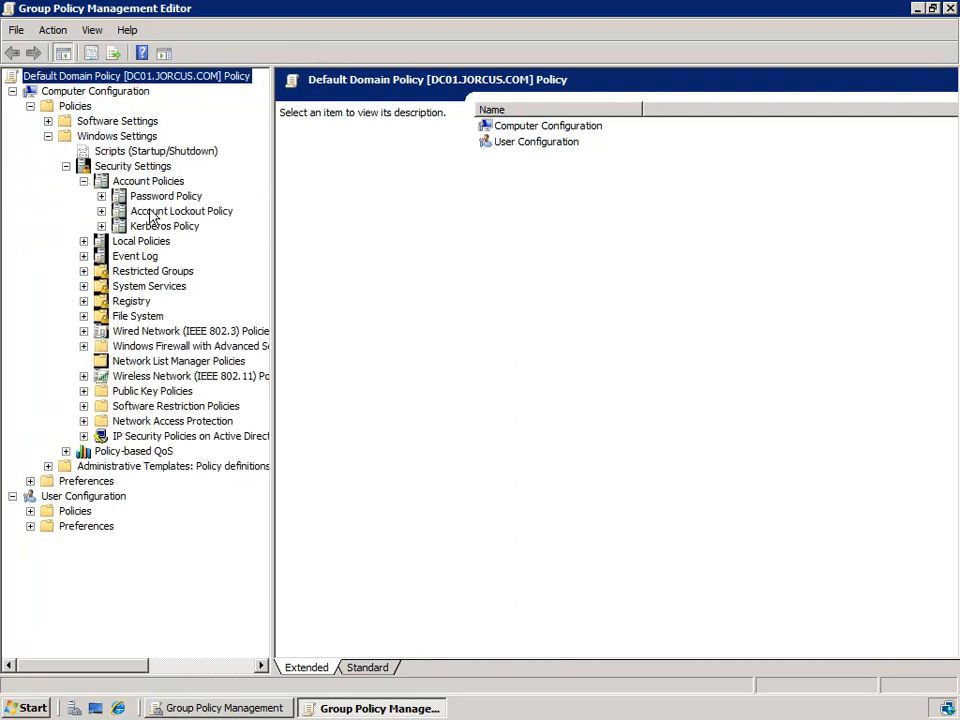
click(219, 213)
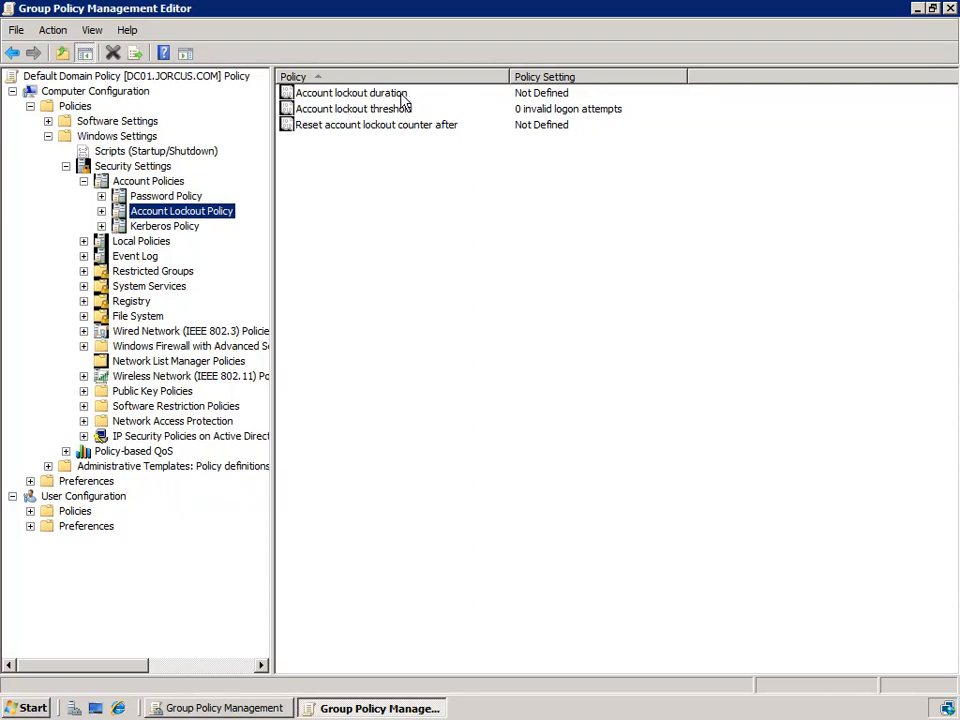
right_click(580, 97)
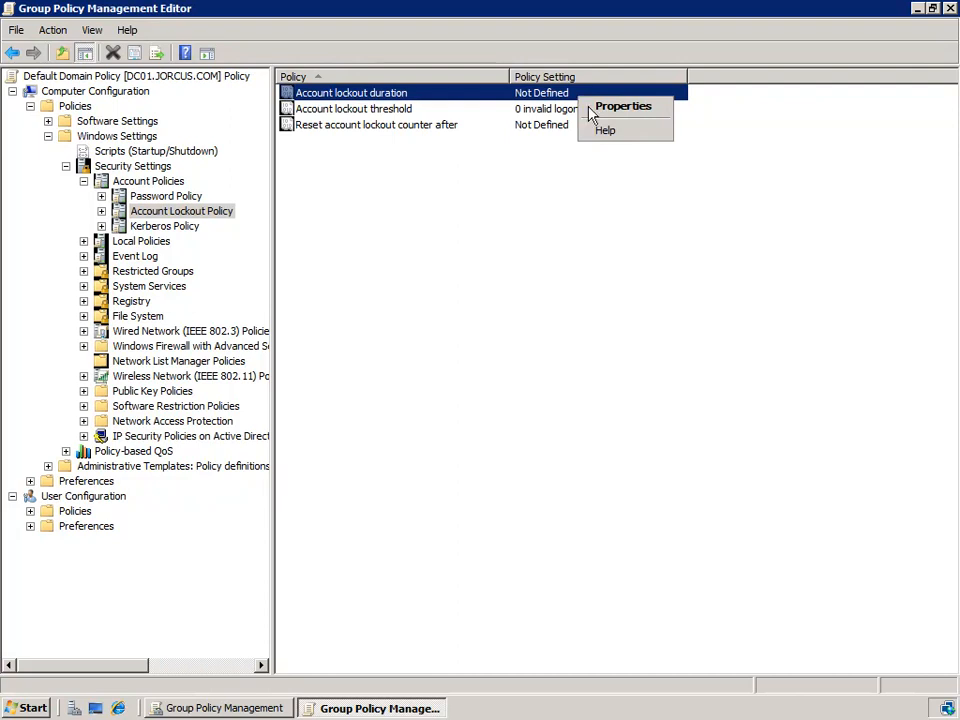
click(600, 106)
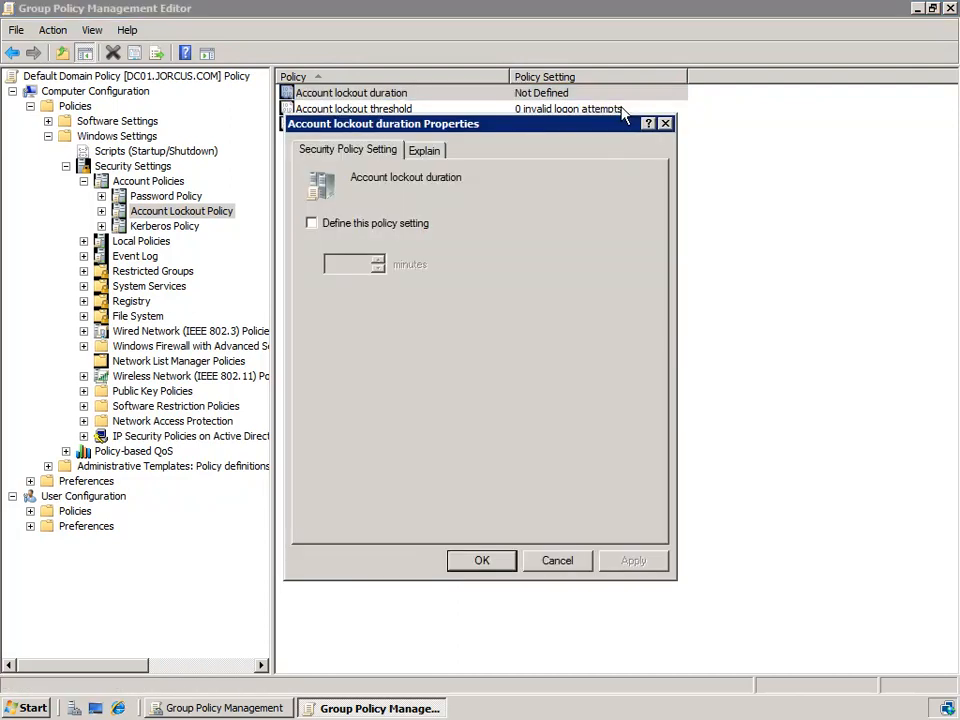
click(362, 228)
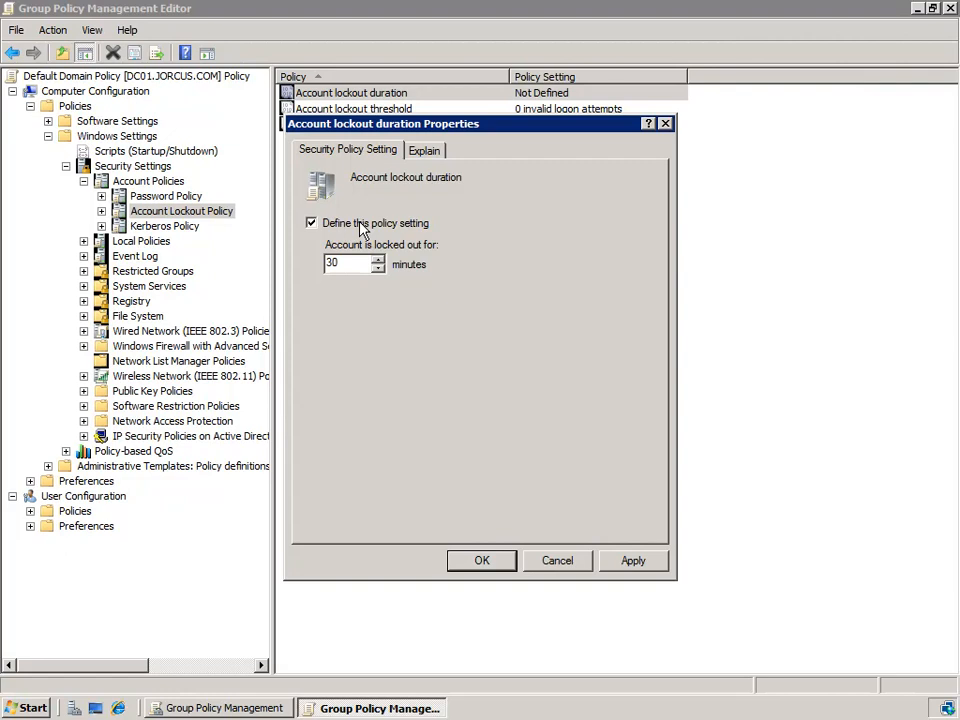
drag(358, 264, 296, 267)
text(5)
key(BackSpace)
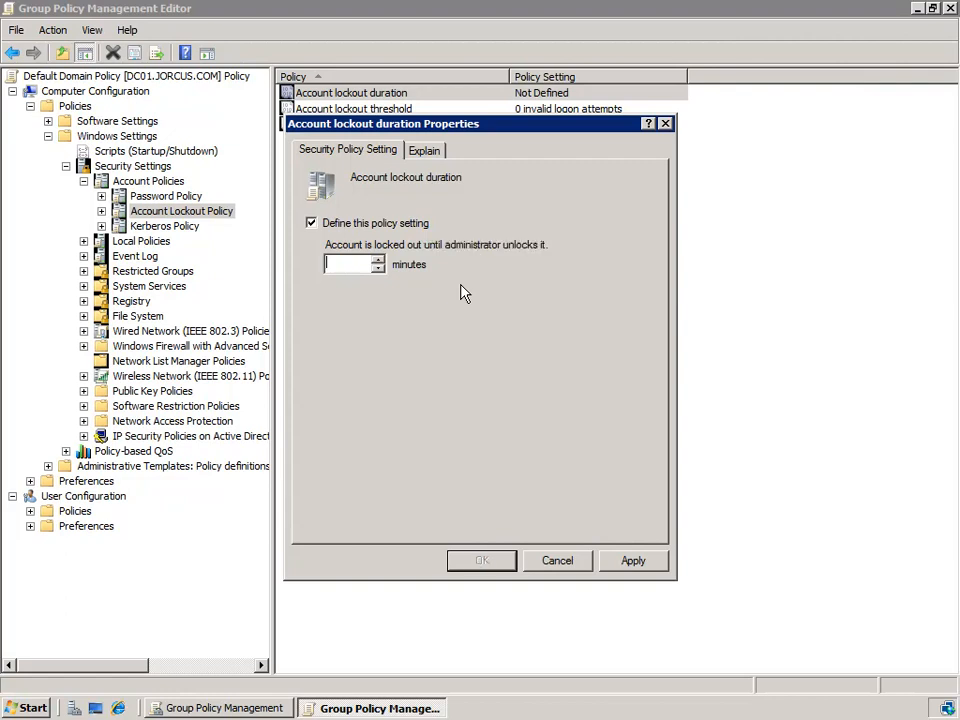
text(1)
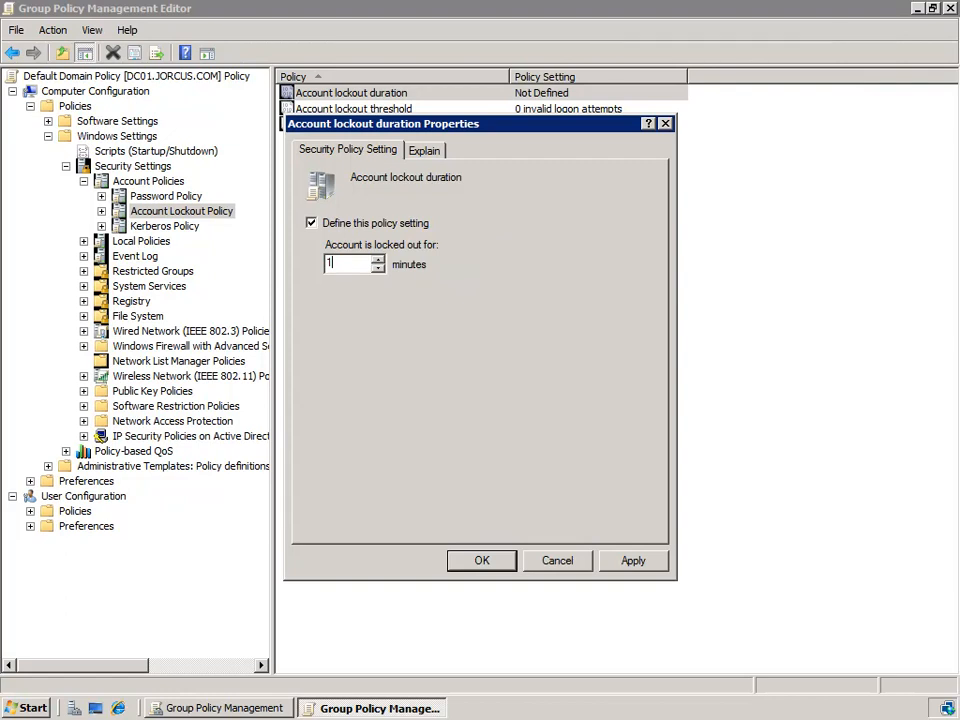
key(BackSpace)
text(0)
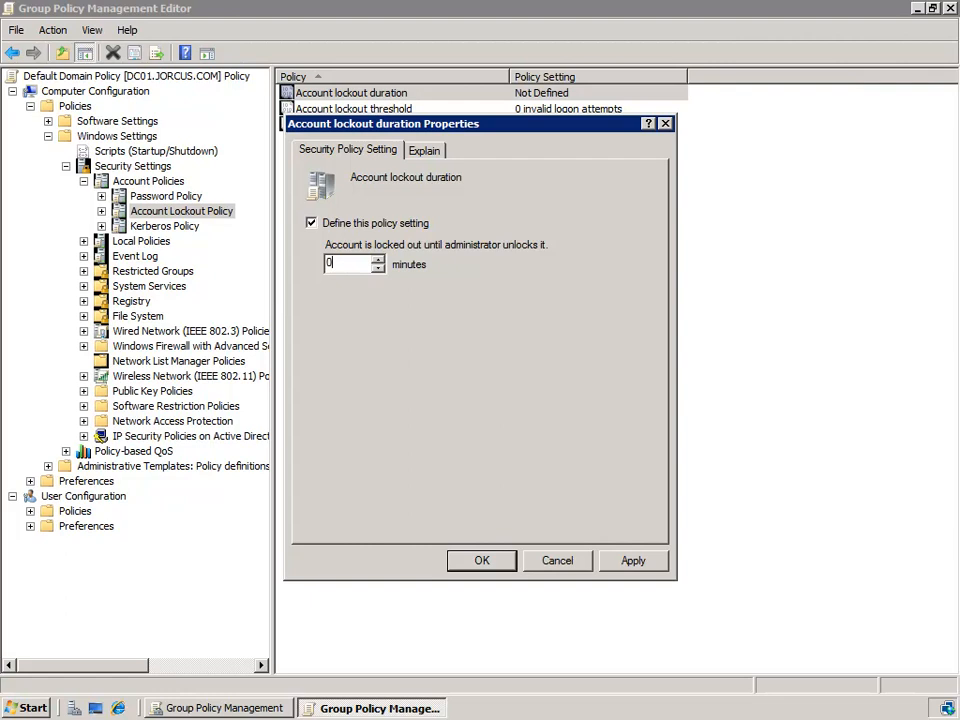
click(557, 563)
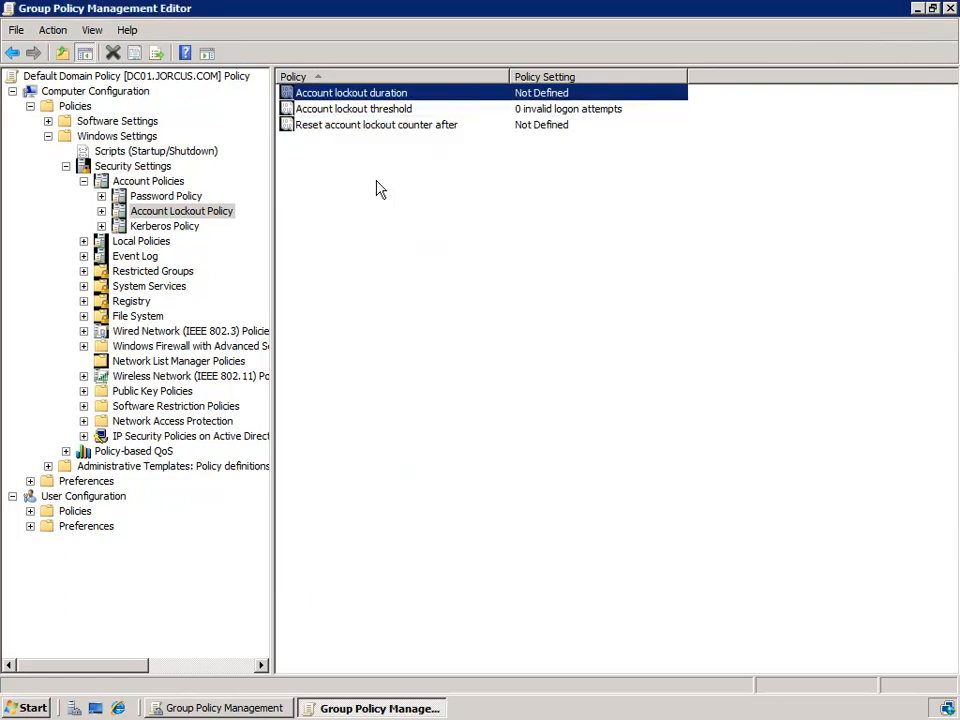
Step: Set the account lockout threshold to 3 invalid logon attempts and accept the suggested 30-minute values for lockout duration and counter reset
click(414, 110)
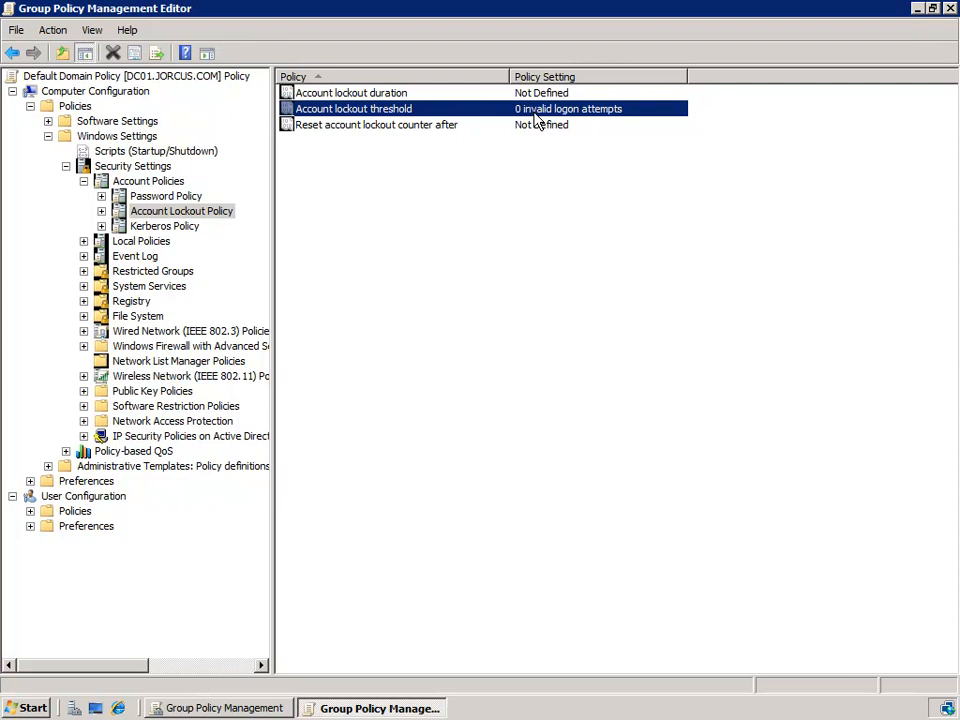
right_click(535, 118)
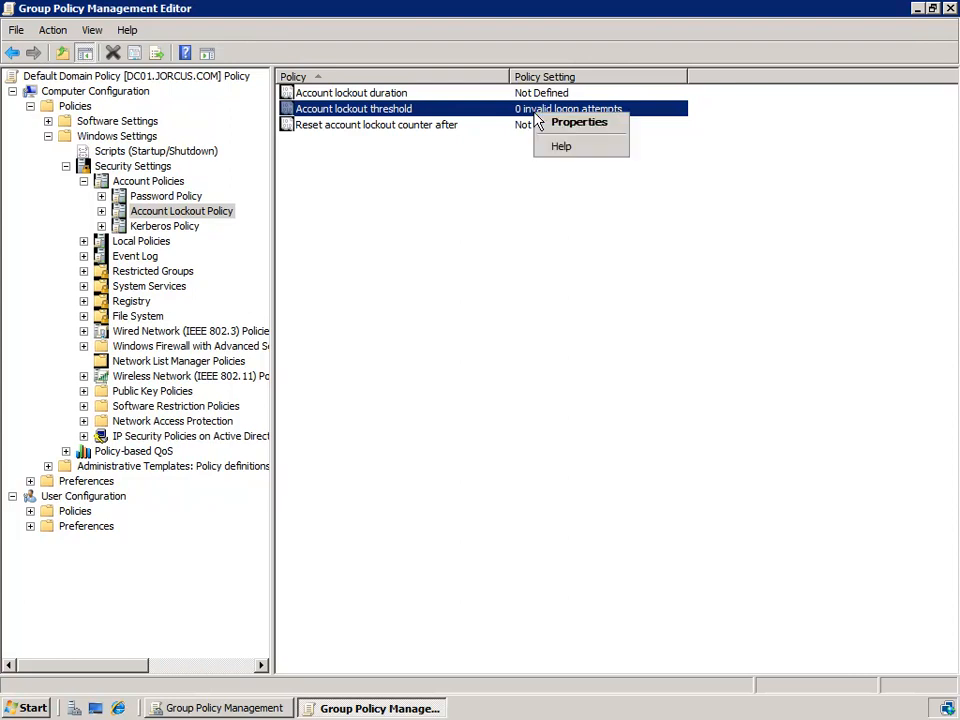
click(576, 124)
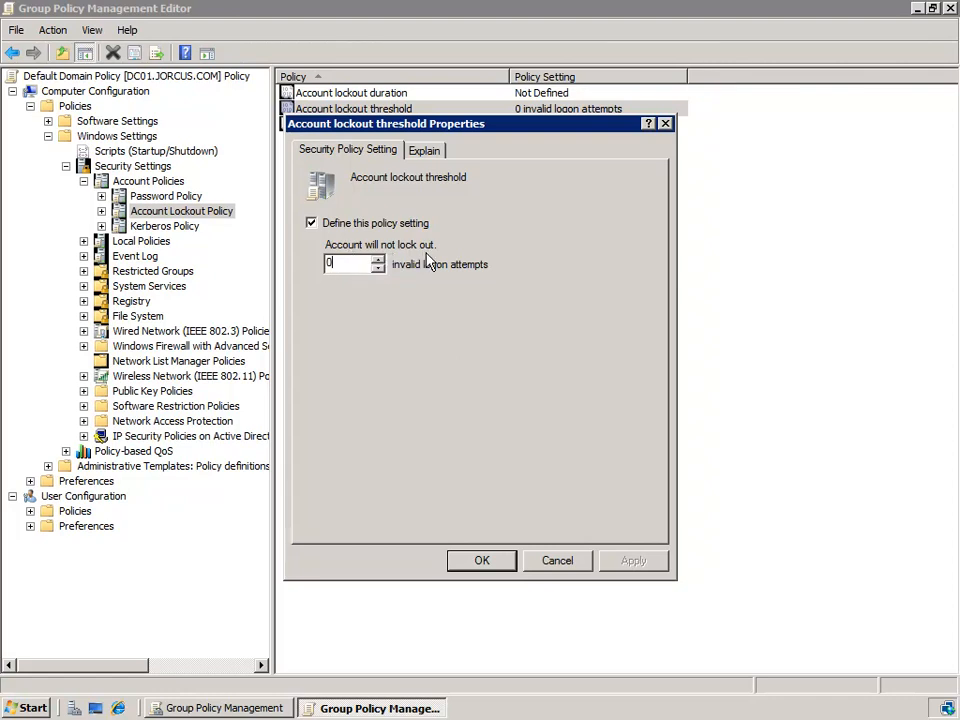
double_click(332, 262)
text(1)
key(BackSpace)
text(3)
click(482, 562)
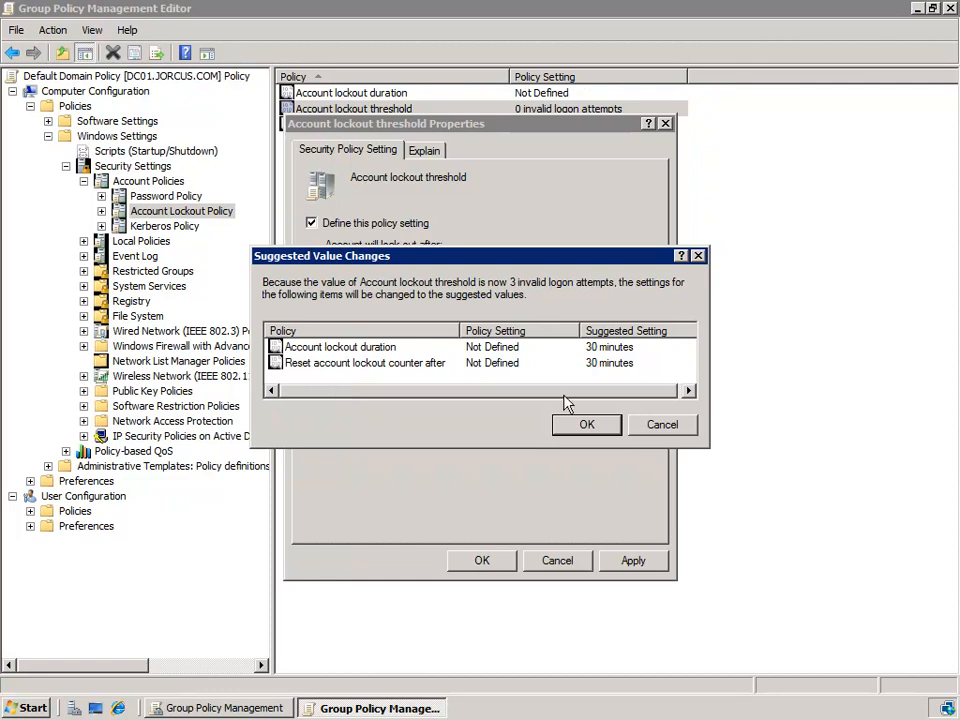
click(587, 424)
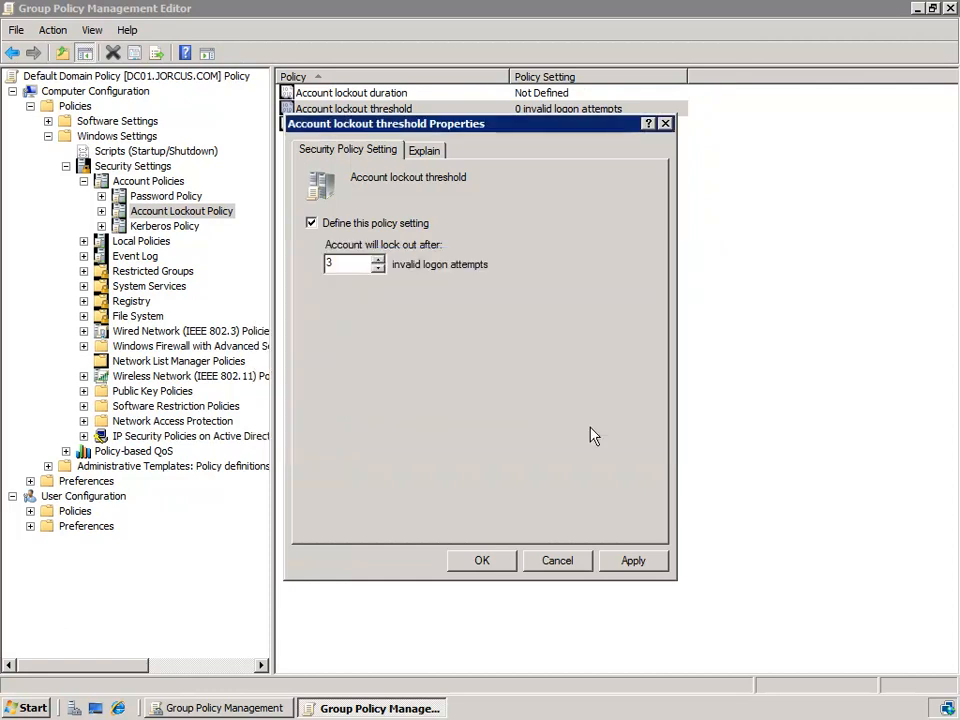
key(Return)
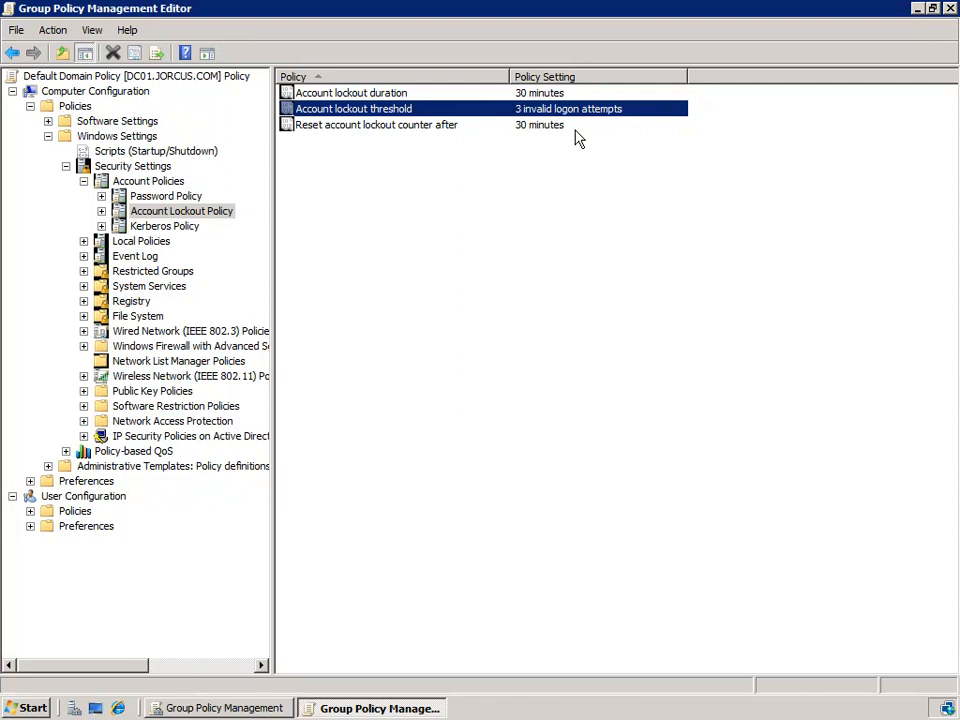
click(576, 130)
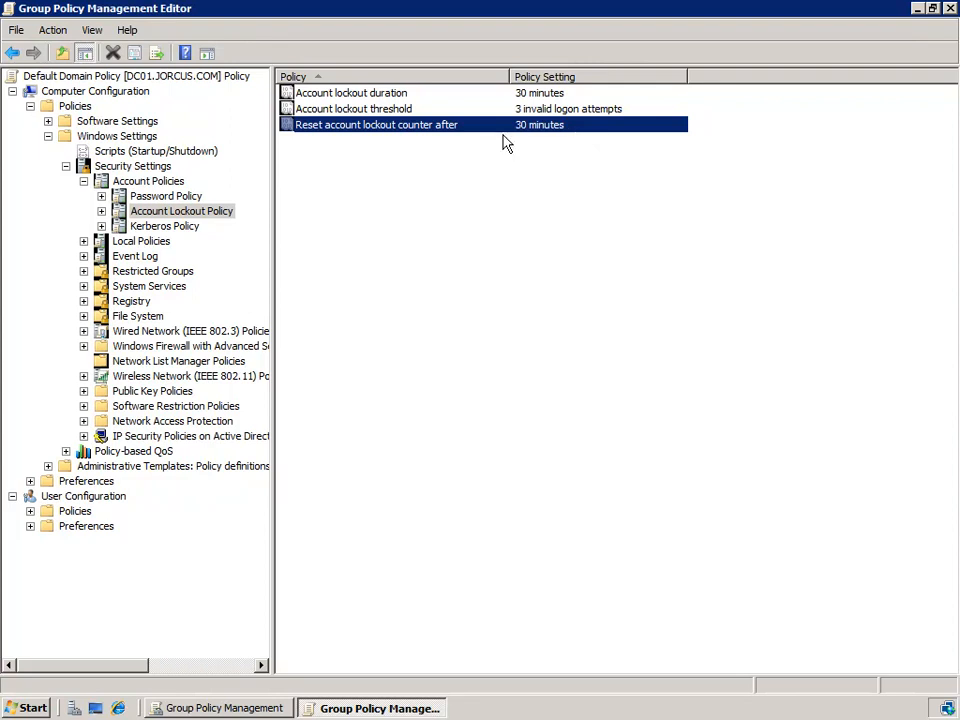
Step: Log on to 10.32.0.120 through Remote Desktop with the domain user's password, and log off the remote session
click(40, 708)
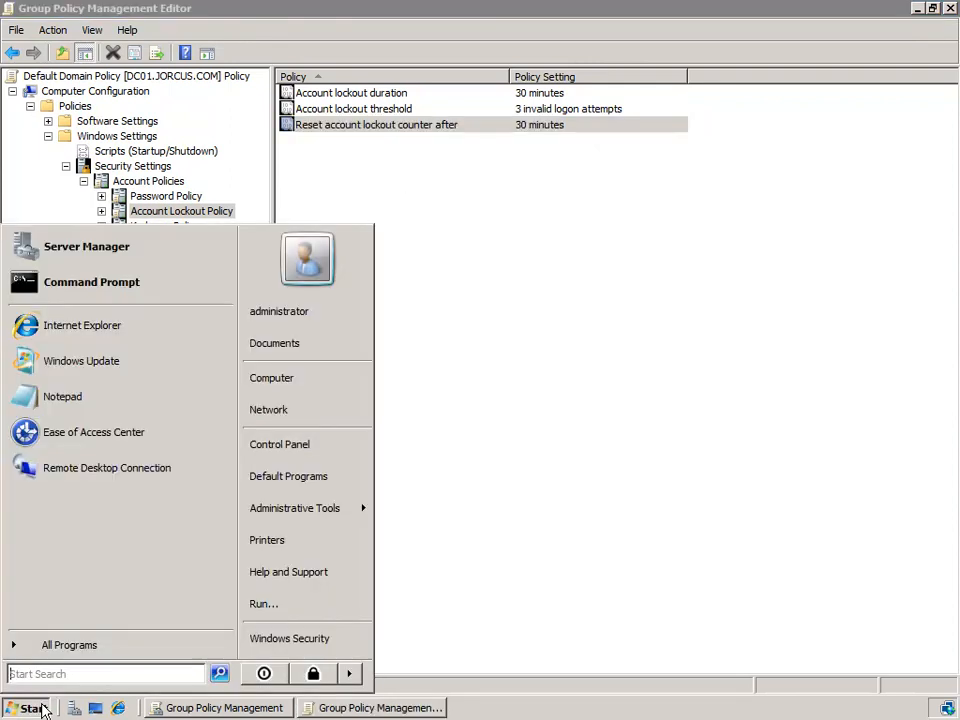
click(128, 478)
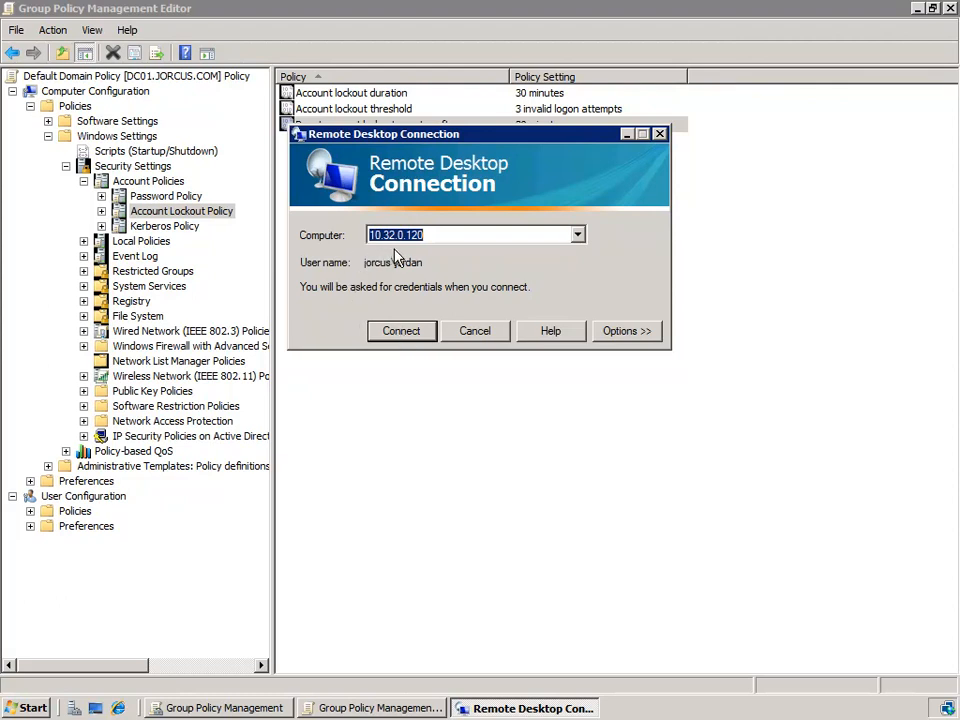
click(400, 331)
click(429, 197)
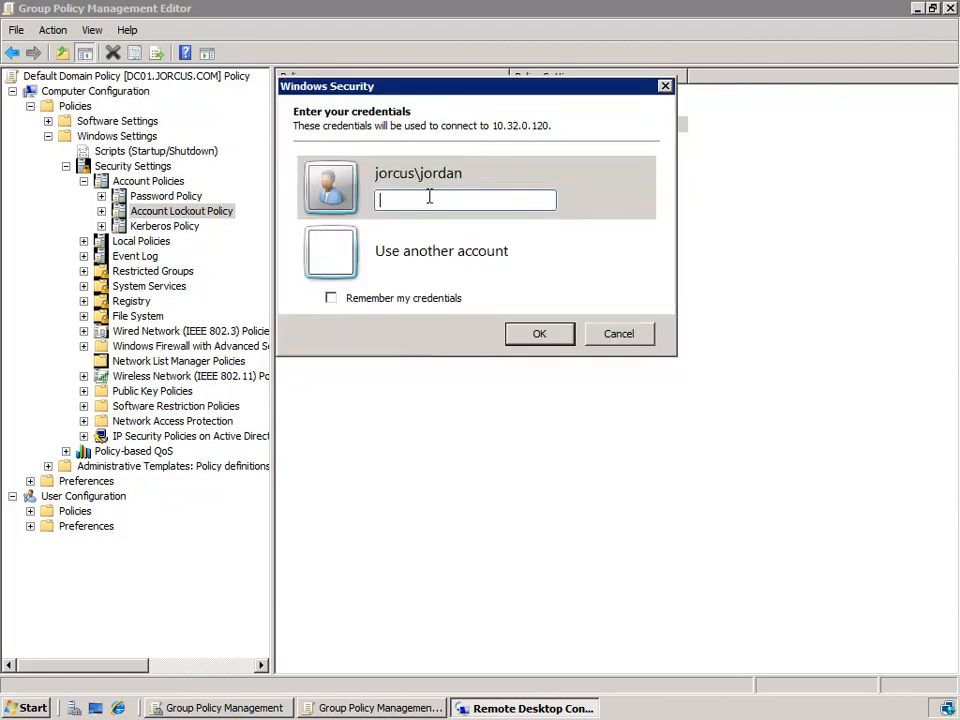
text(••••••••)
key(Return)
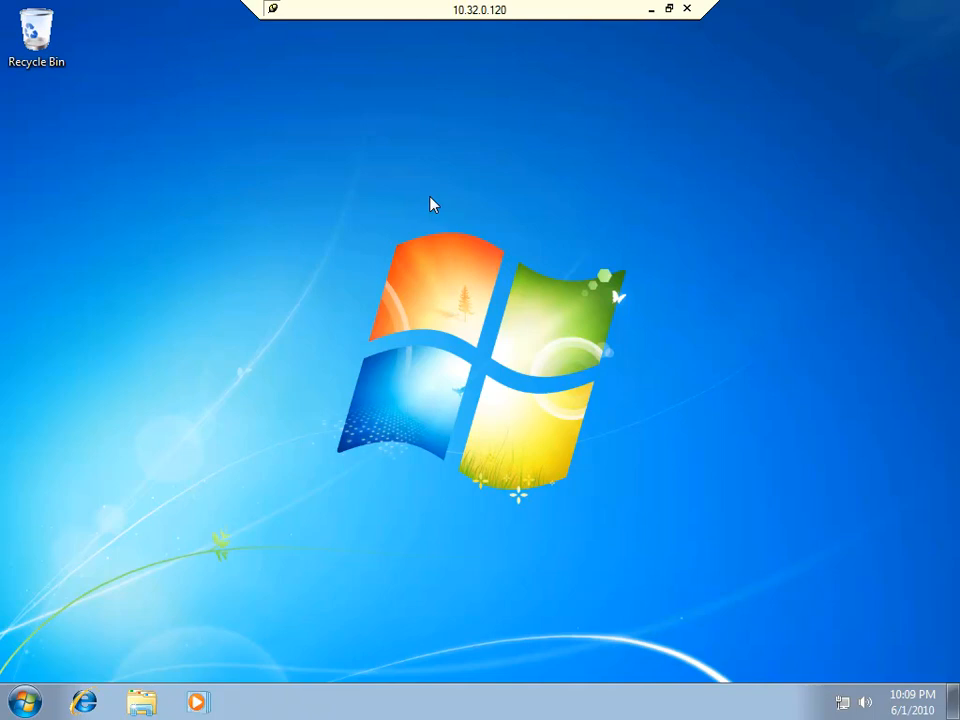
click(25, 701)
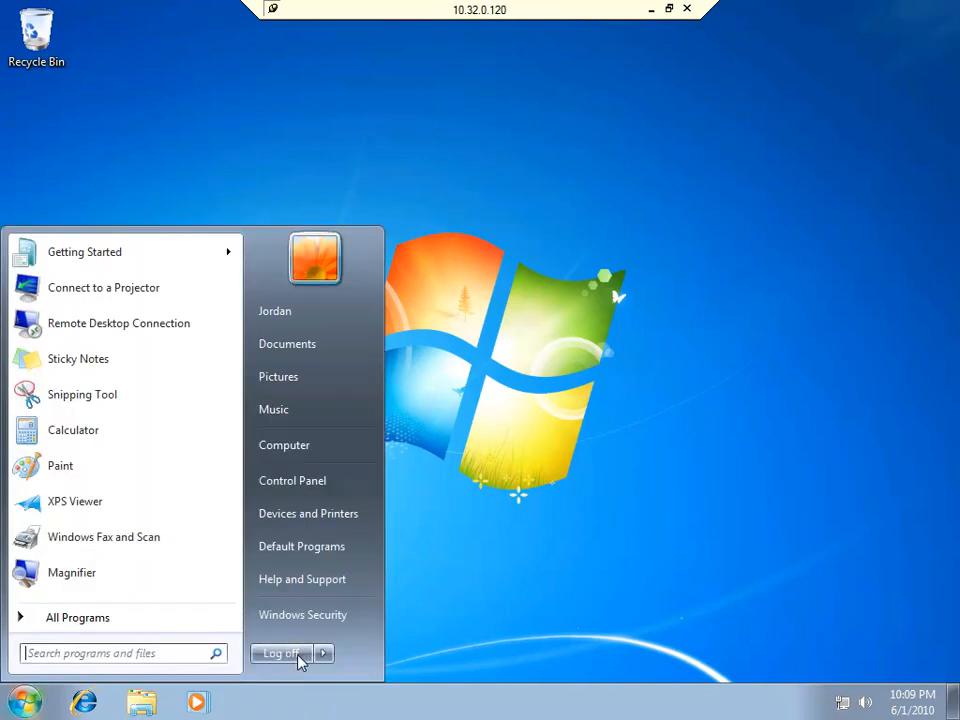
click(300, 661)
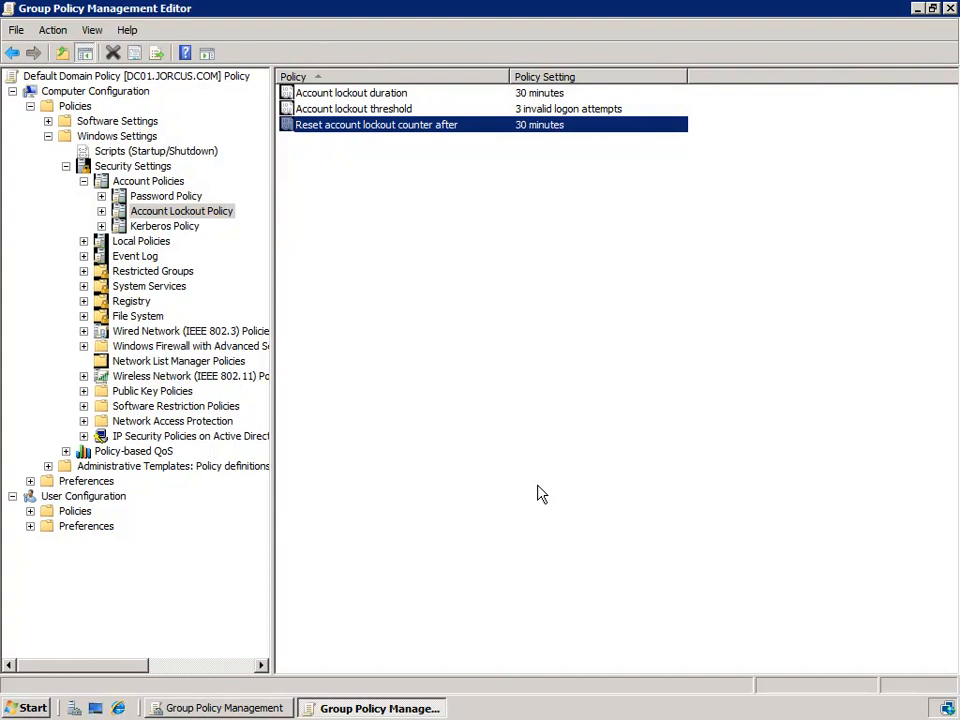
Step: Reconnect to 10.32.0.120 through Remote Desktop and try to log on with an incorrect password for the same domain user
click(25, 706)
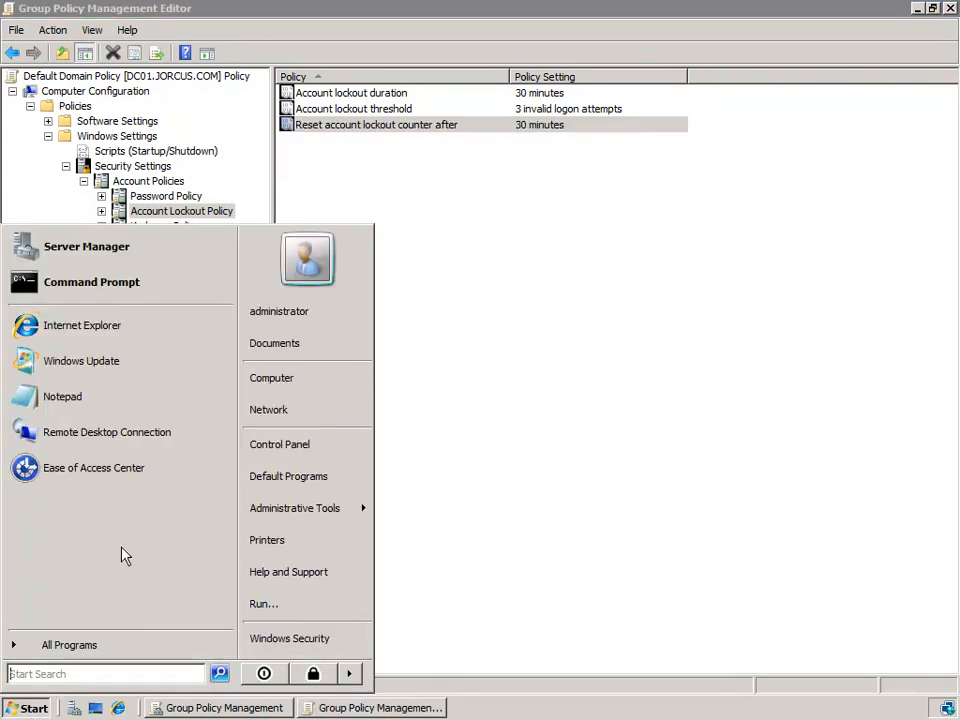
click(100, 436)
click(398, 334)
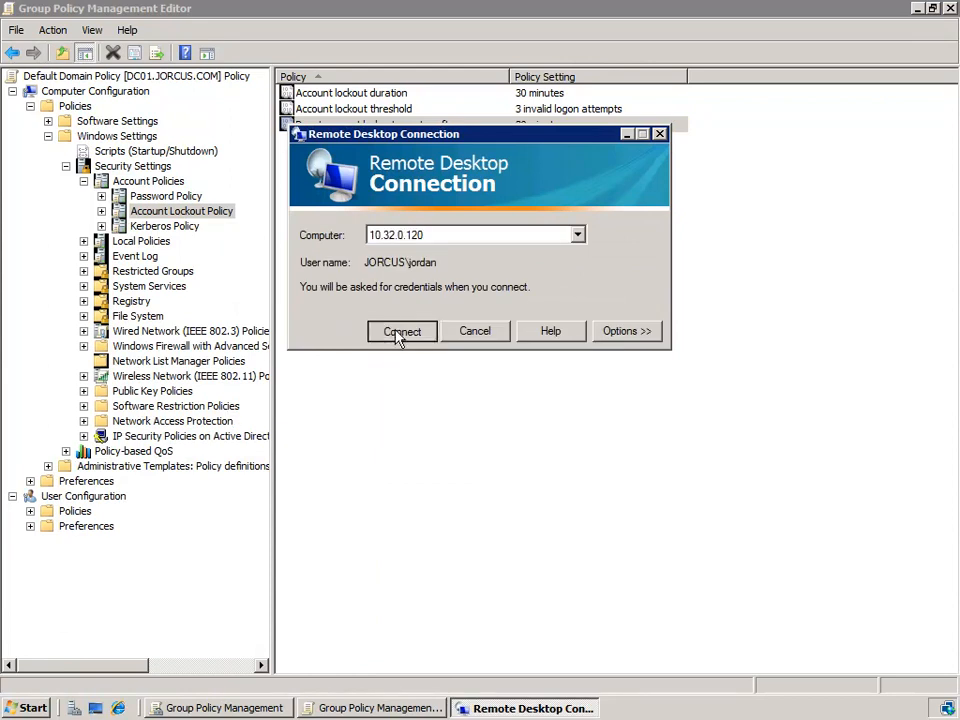
click(439, 197)
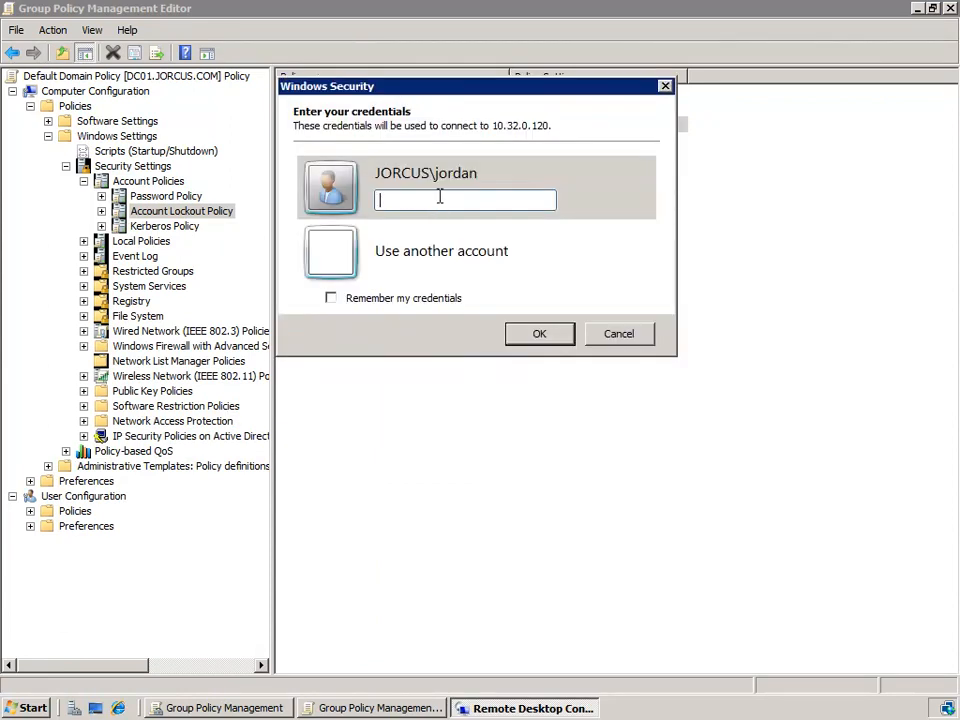
text(*************)
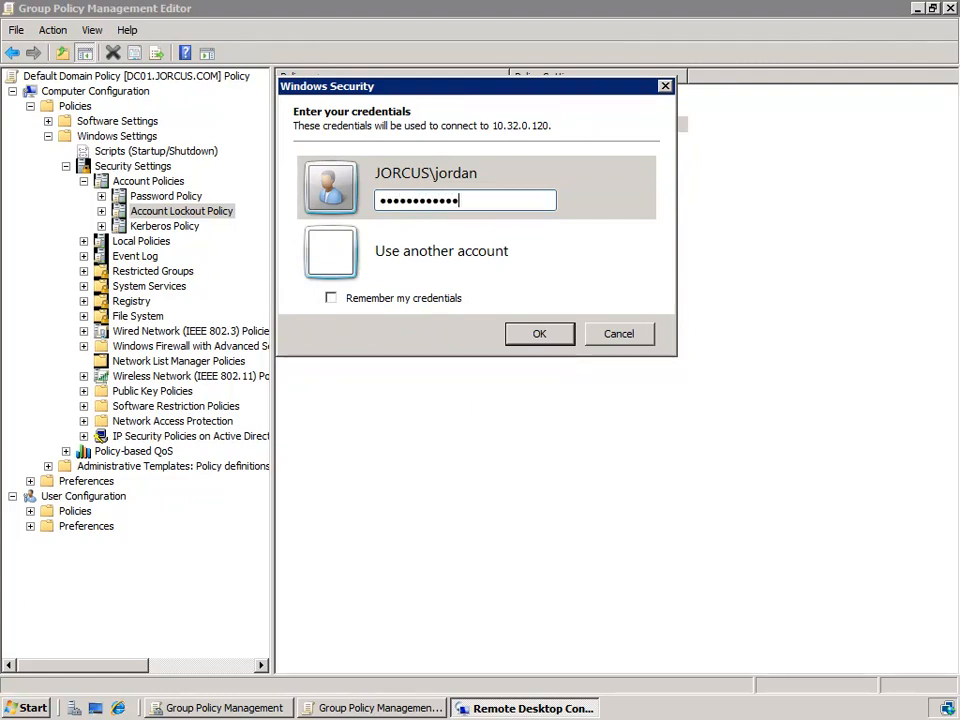
click(536, 335)
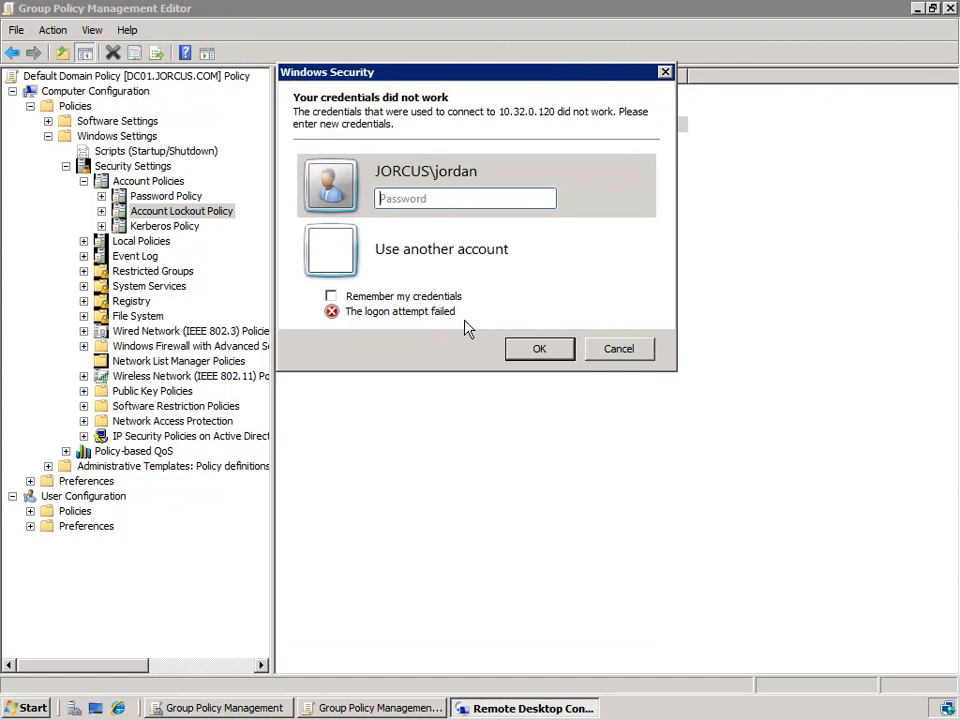
Step: Retry the logon to 10.32.0.120 with further password entries for the domain user, and close the remote session window
text(************)
click(539, 350)
click(471, 199)
text(***********)
click(539, 350)
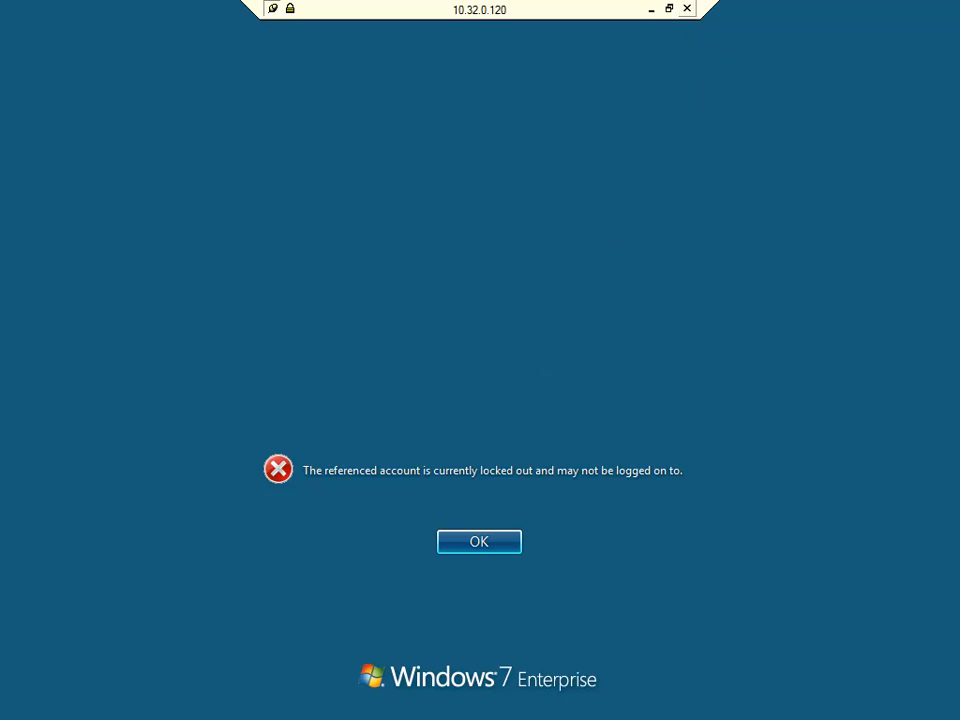
click(686, 8)
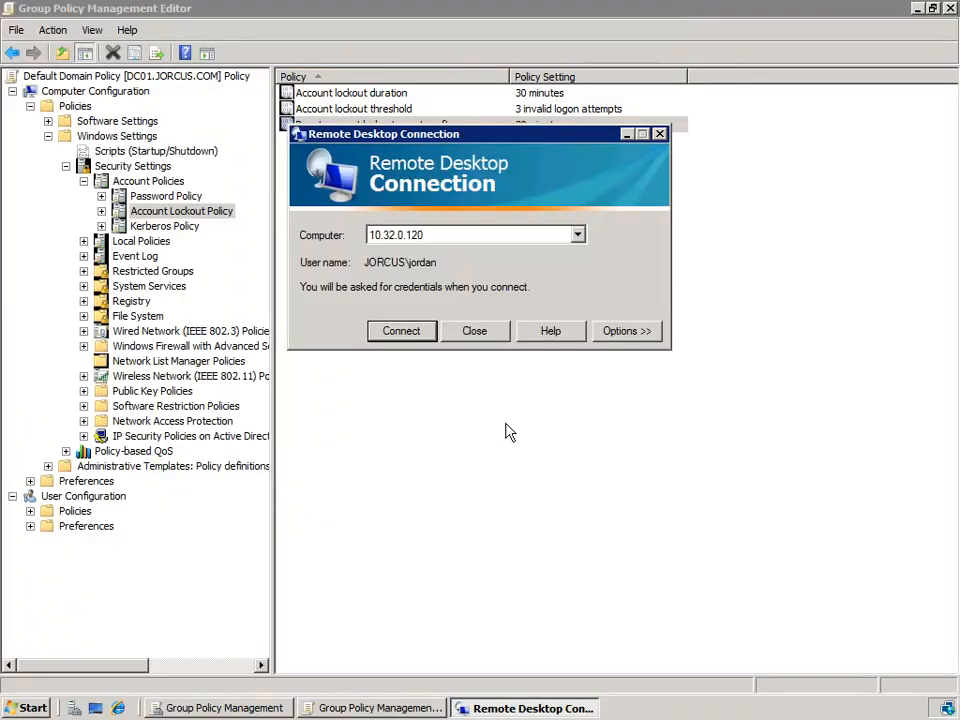
Step: Open Active Directory Users and Computers and show the accounts in the jorcus.com domain's Users container
click(33, 710)
mouse_move(345, 510)
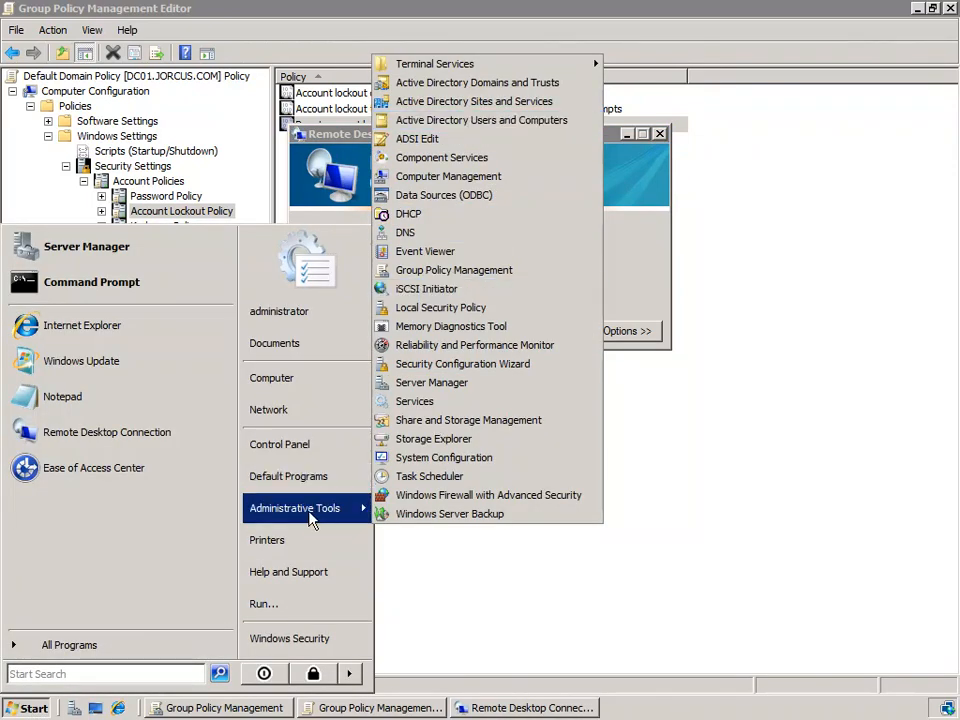
click(440, 138)
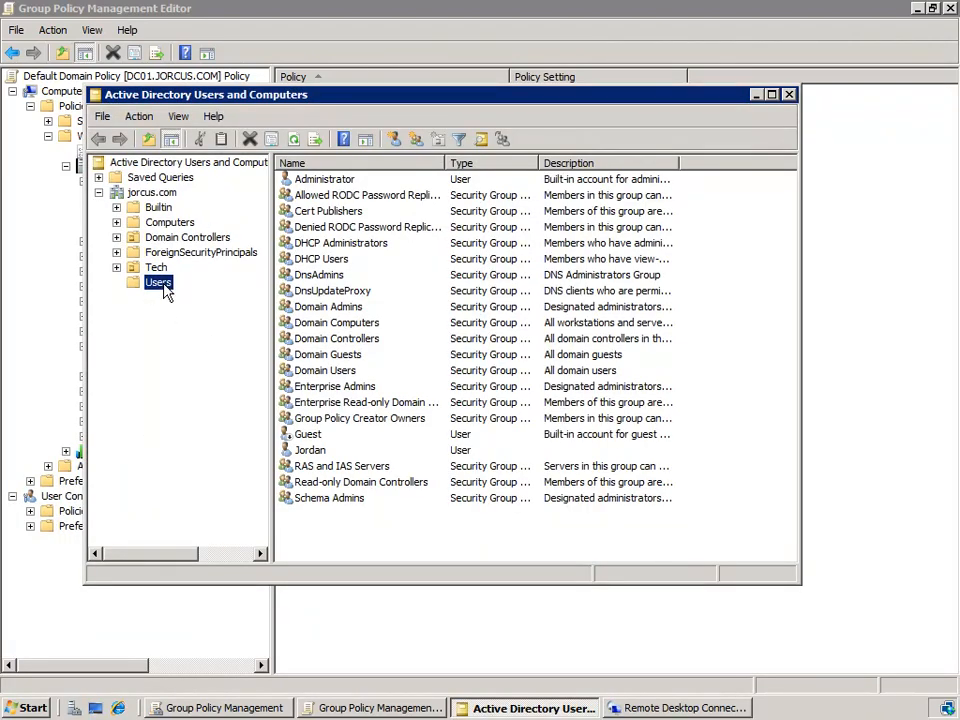
click(314, 455)
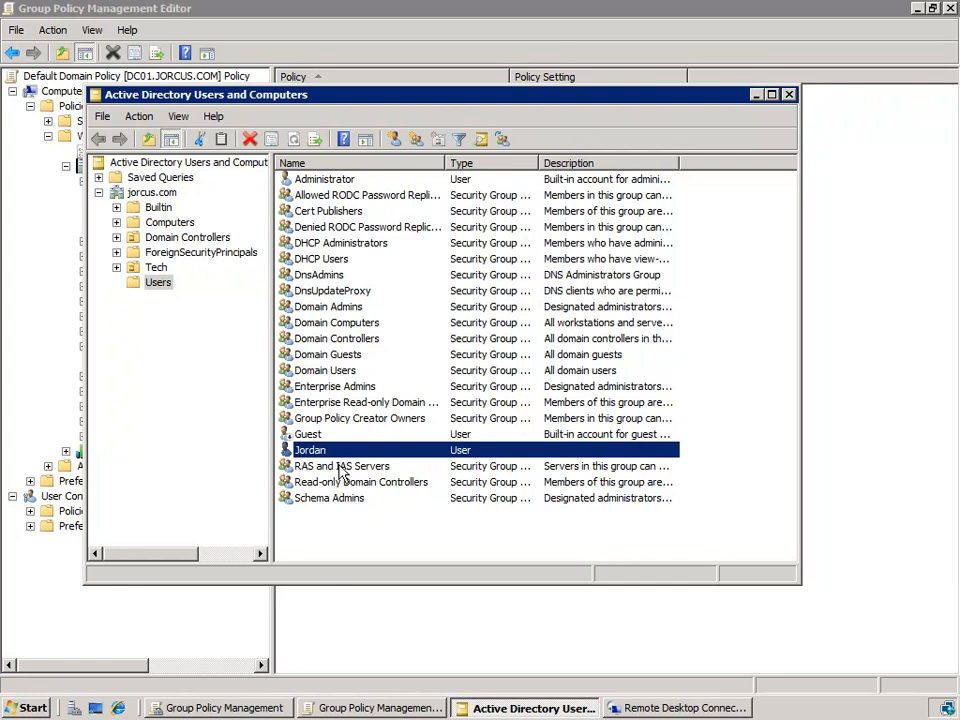
click(339, 466)
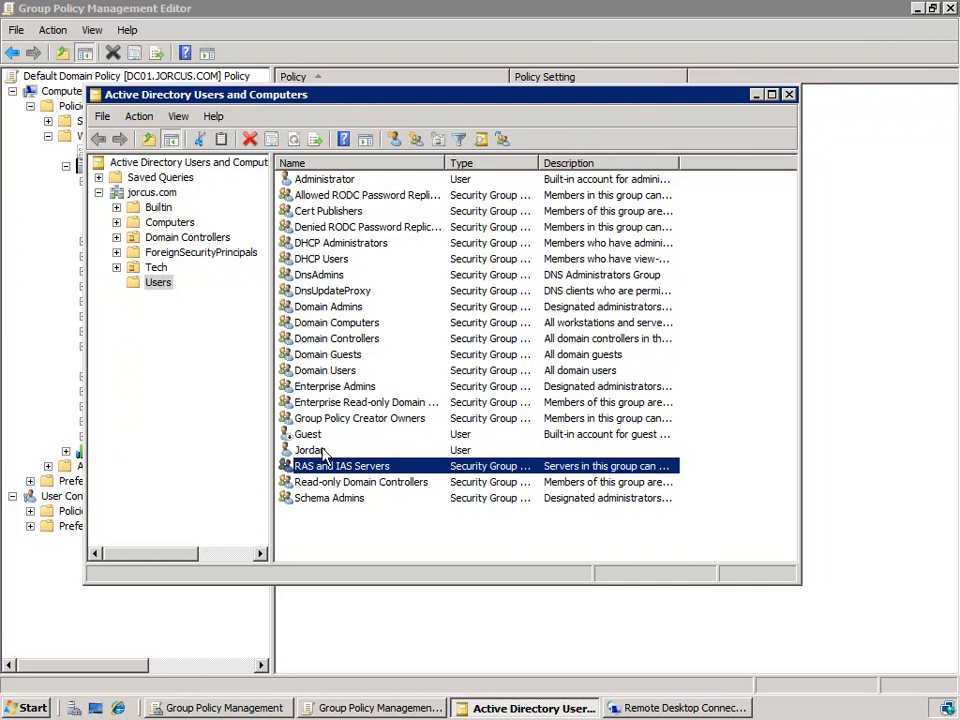
Step: Unlock the domain user listed below Guest in the account properties and save the change
click(322, 452)
right_click(322, 452)
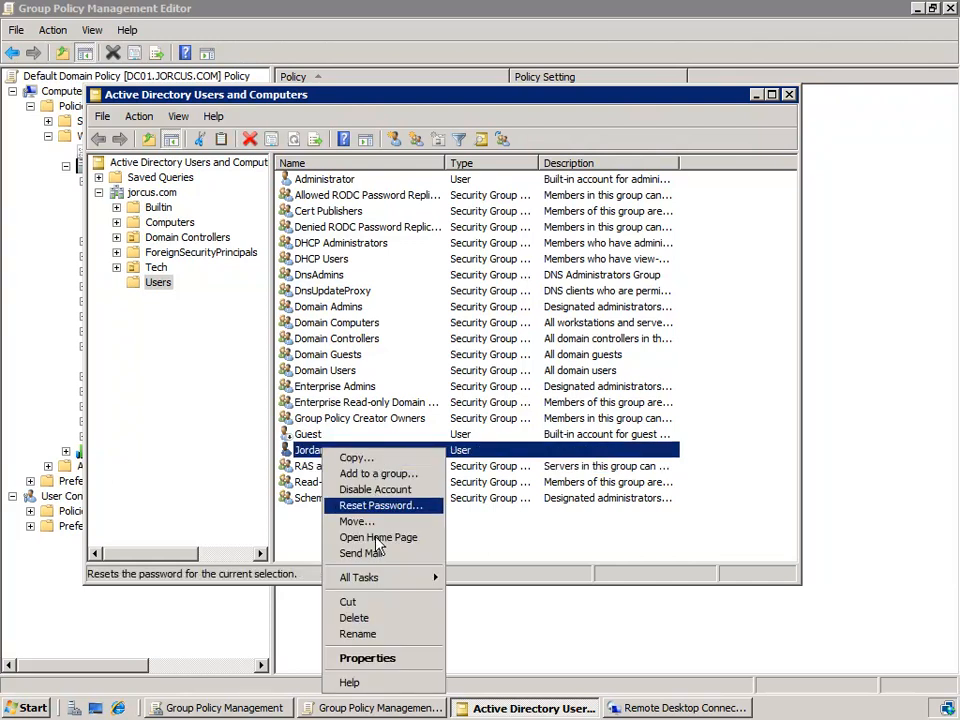
click(373, 660)
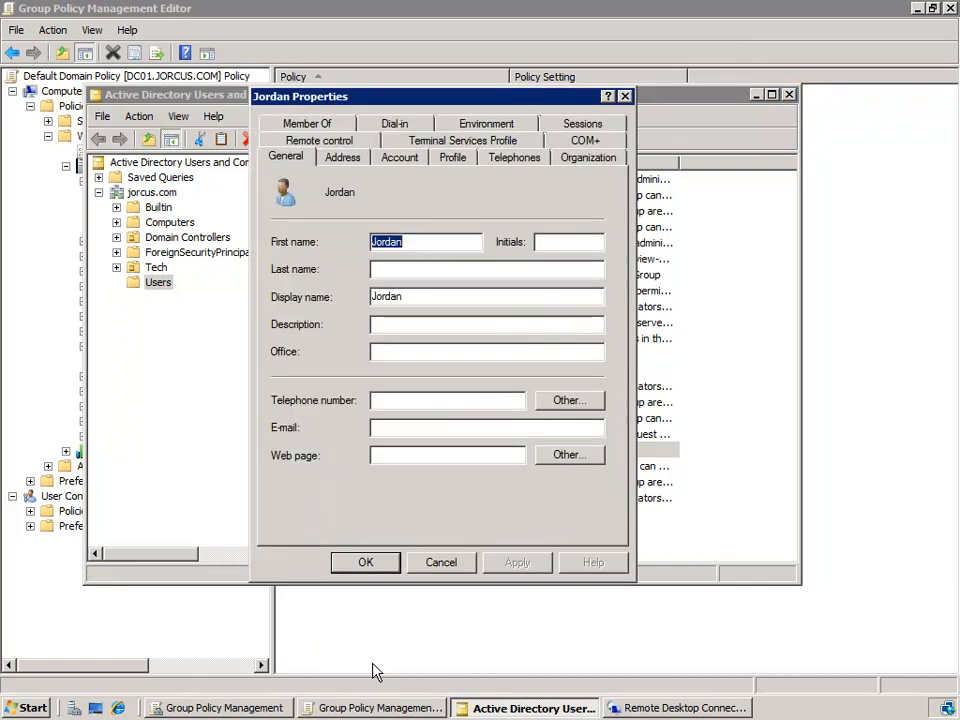
click(403, 160)
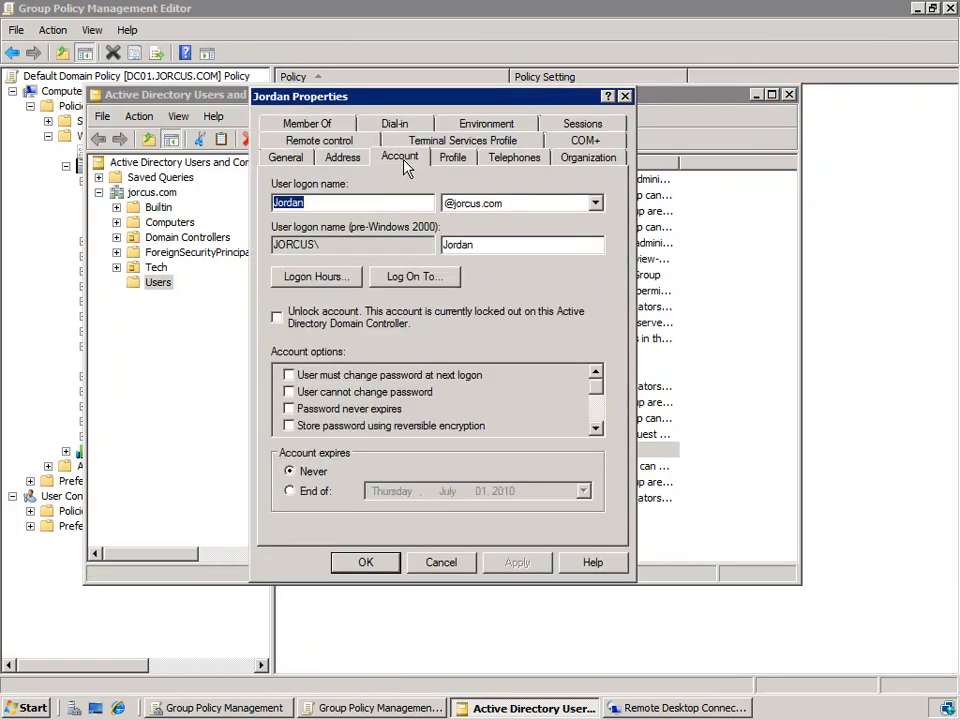
click(278, 319)
click(383, 565)
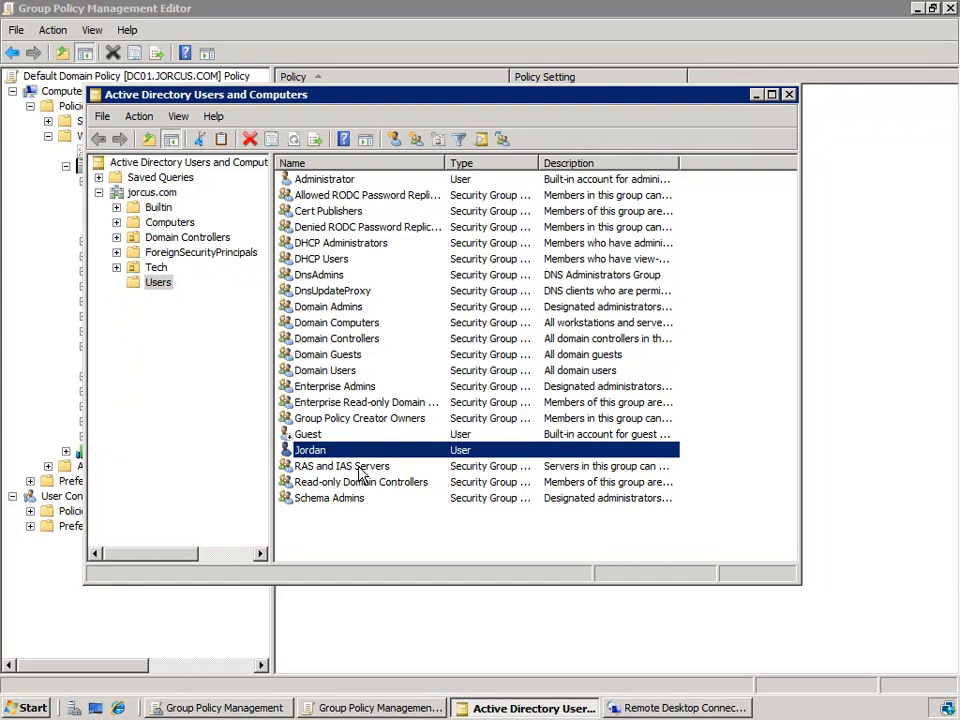
Step: Test the unlocked account by logging on to 10.32.0.120 through Remote Desktop with the user's password, and log off
click(660, 708)
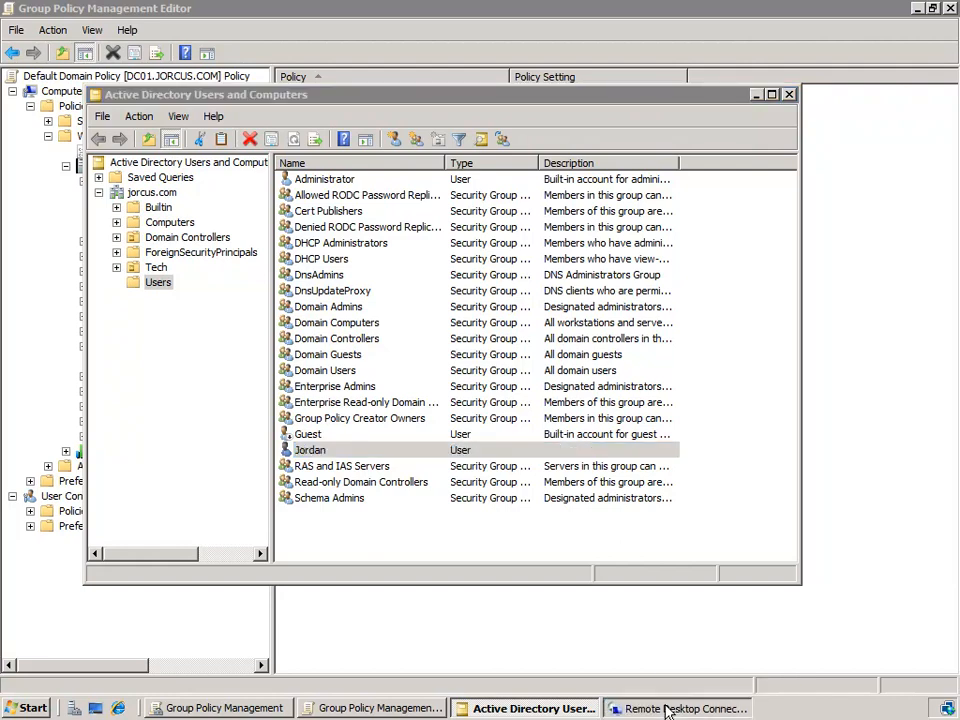
click(400, 331)
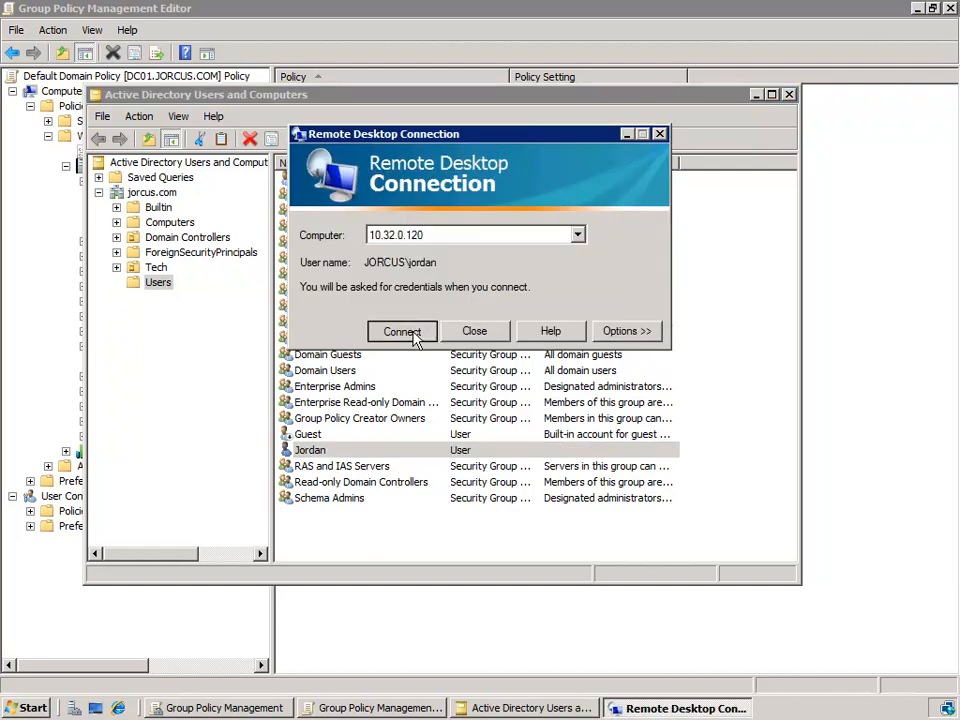
click(427, 200)
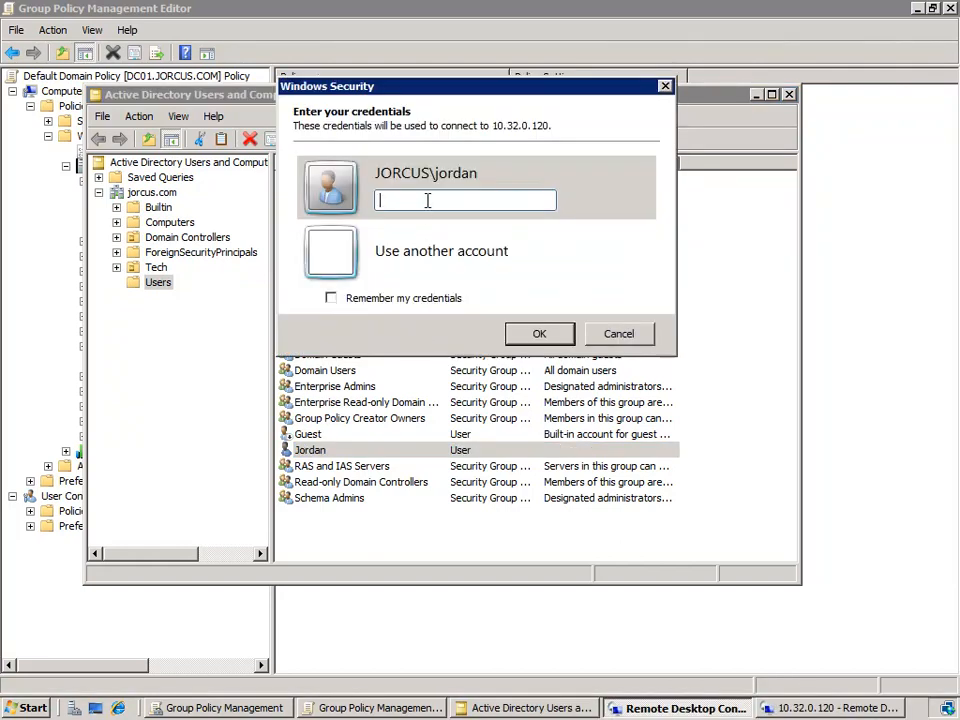
text(••••••••)
click(540, 340)
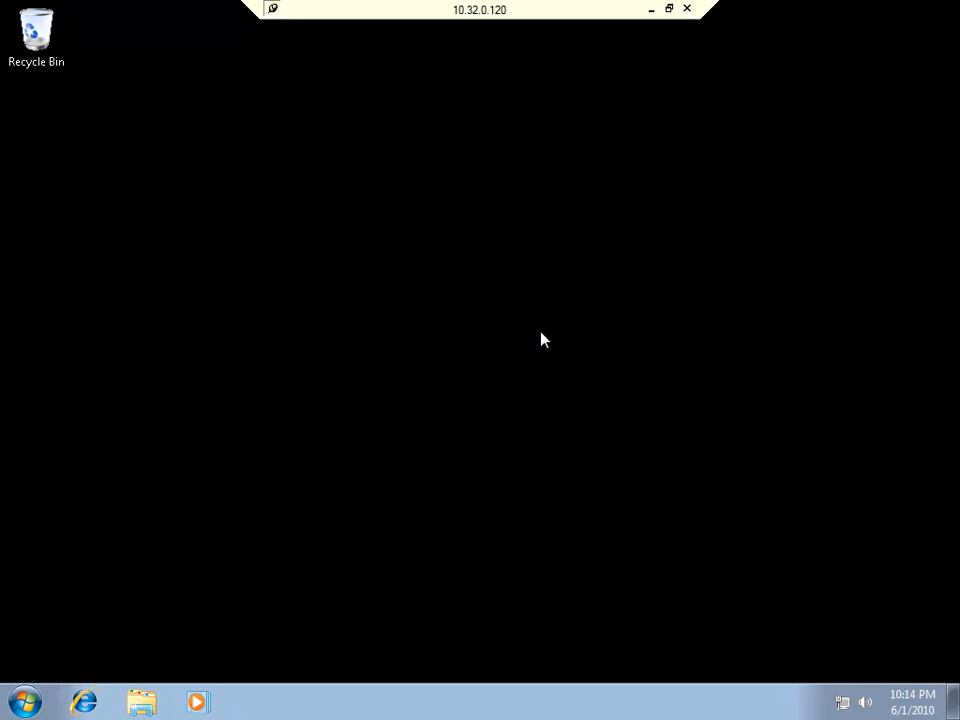
click(24, 703)
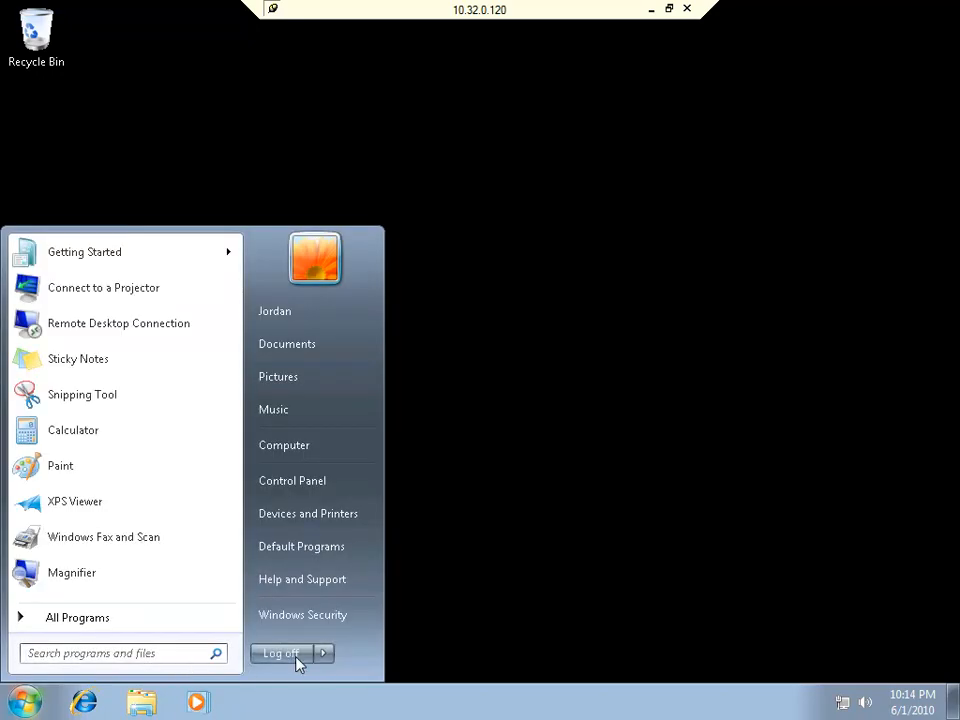
click(298, 662)
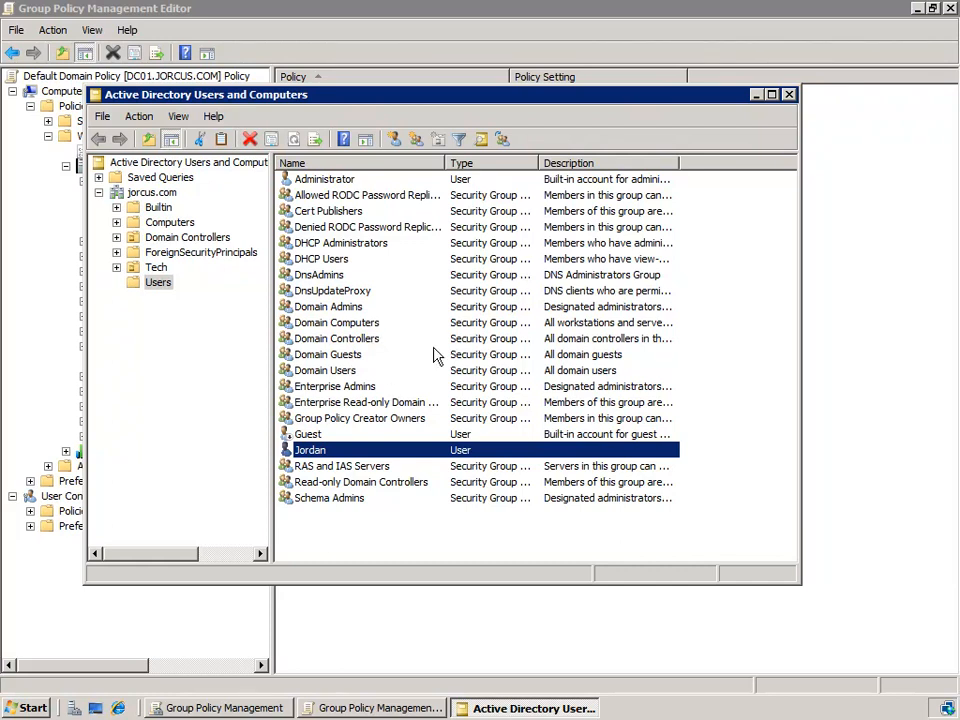
Step: Reset the domain user's password in the Users container, entering and confirming a new password
right_click(318, 455)
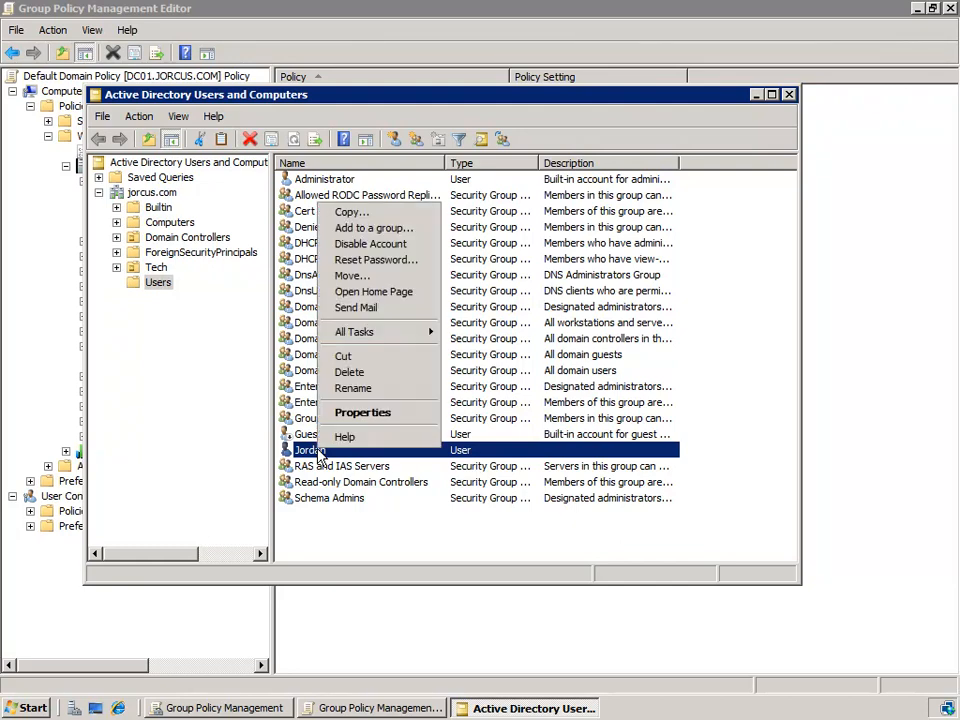
click(366, 262)
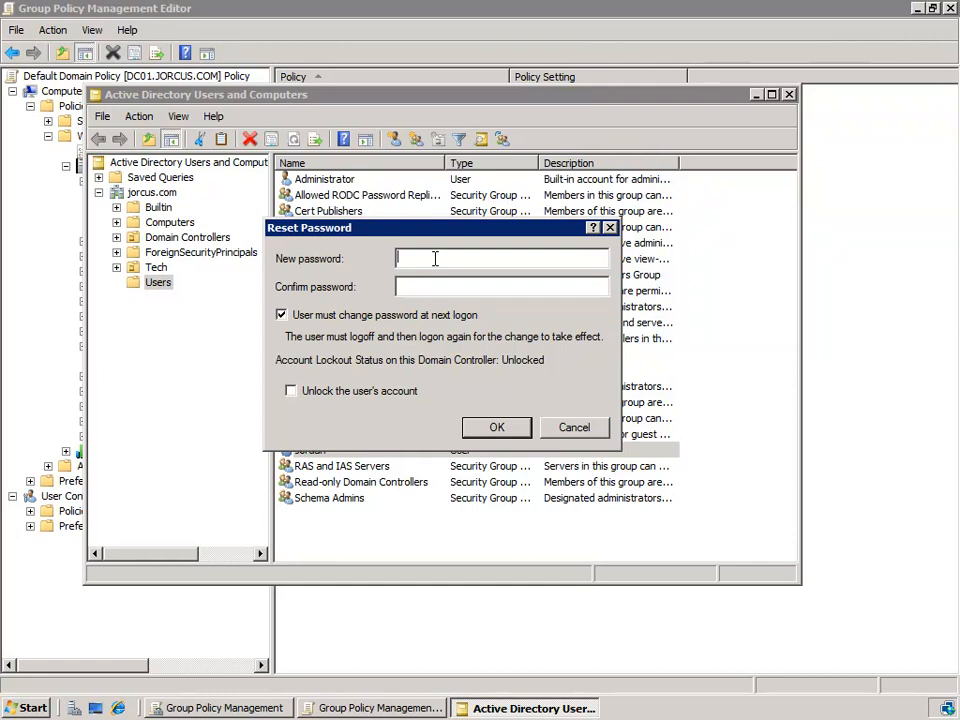
text(•••••••••••)
key(Tab)
text(•••••••••••)
click(488, 432)
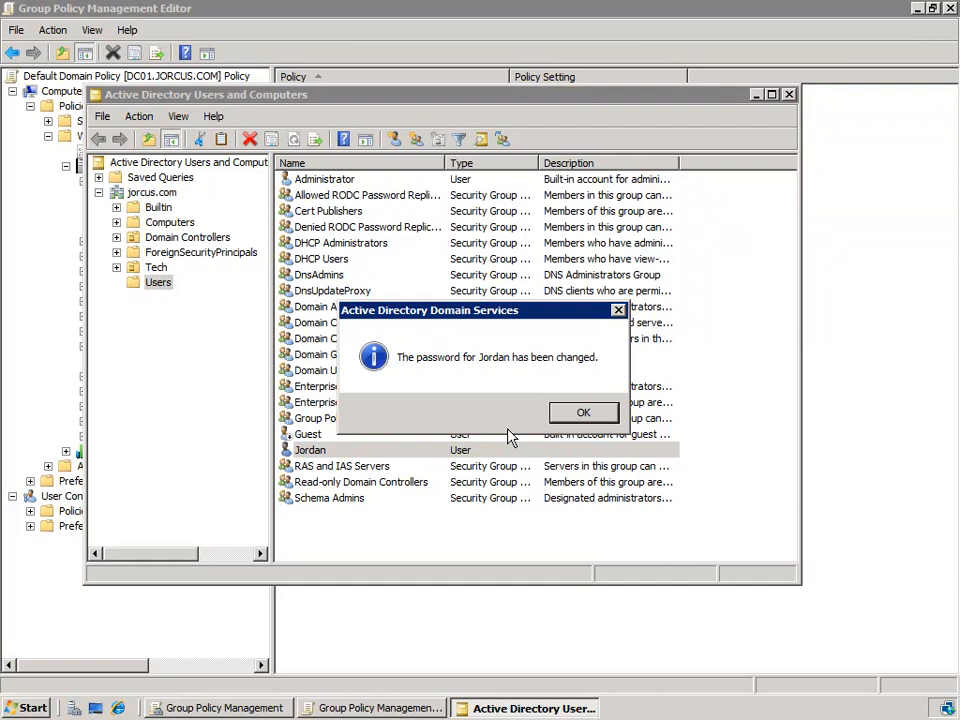
click(596, 414)
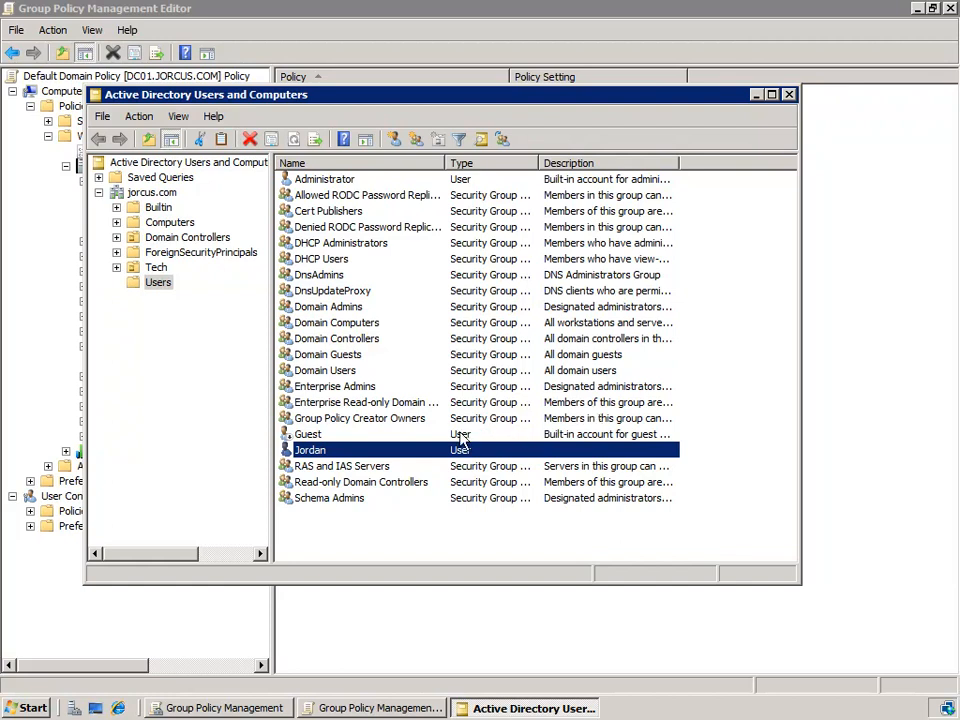
Step: Disable the same domain user's account in the Users container and deselect it to expose its icon
right_click(370, 451)
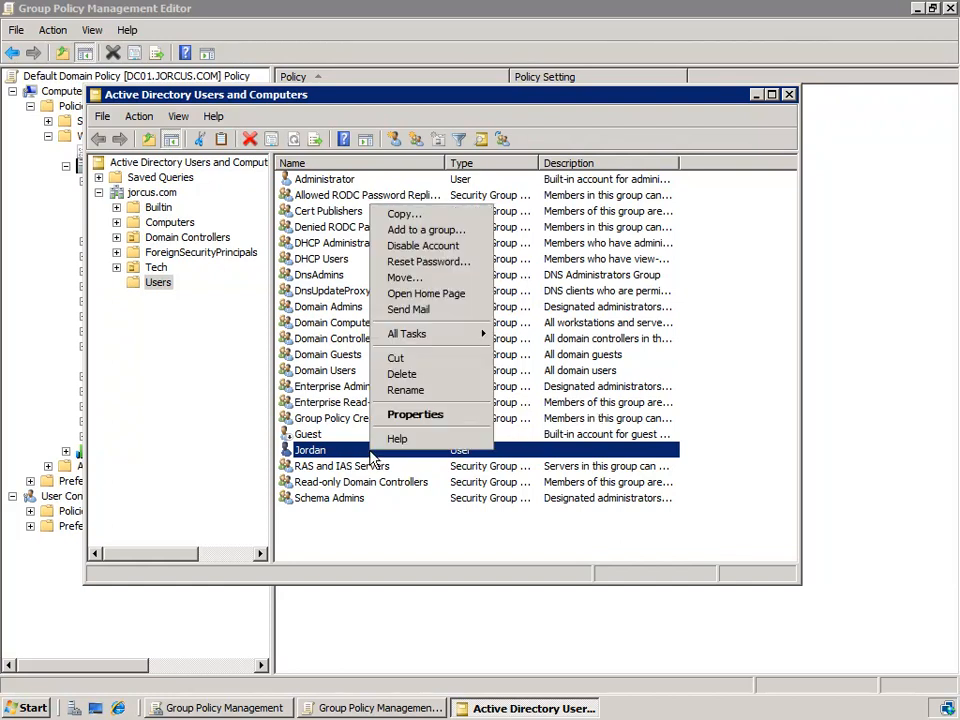
click(406, 248)
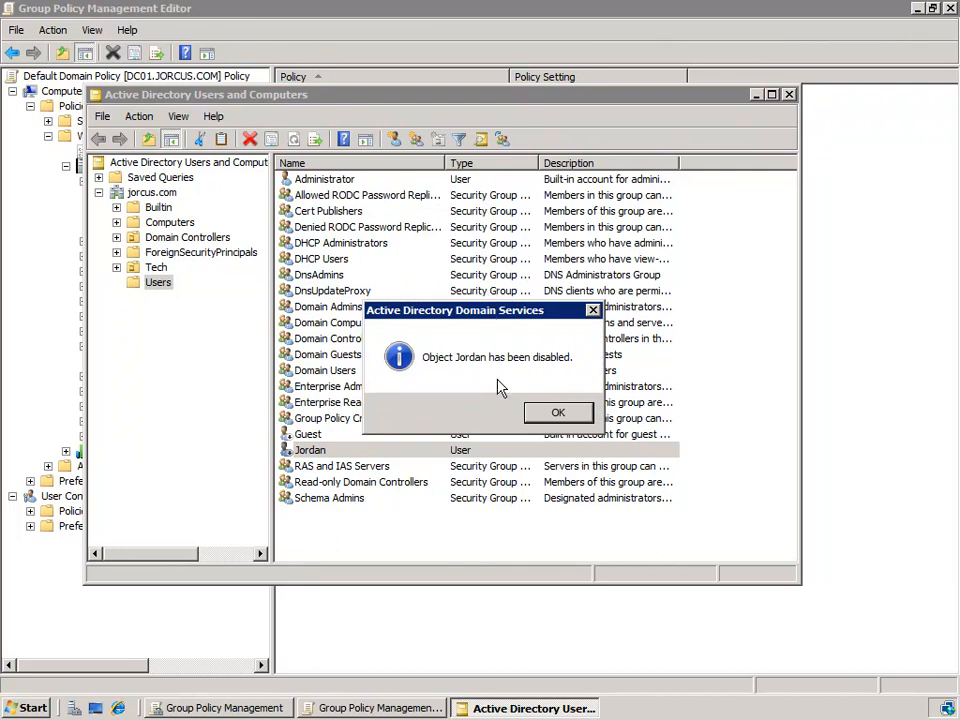
click(556, 417)
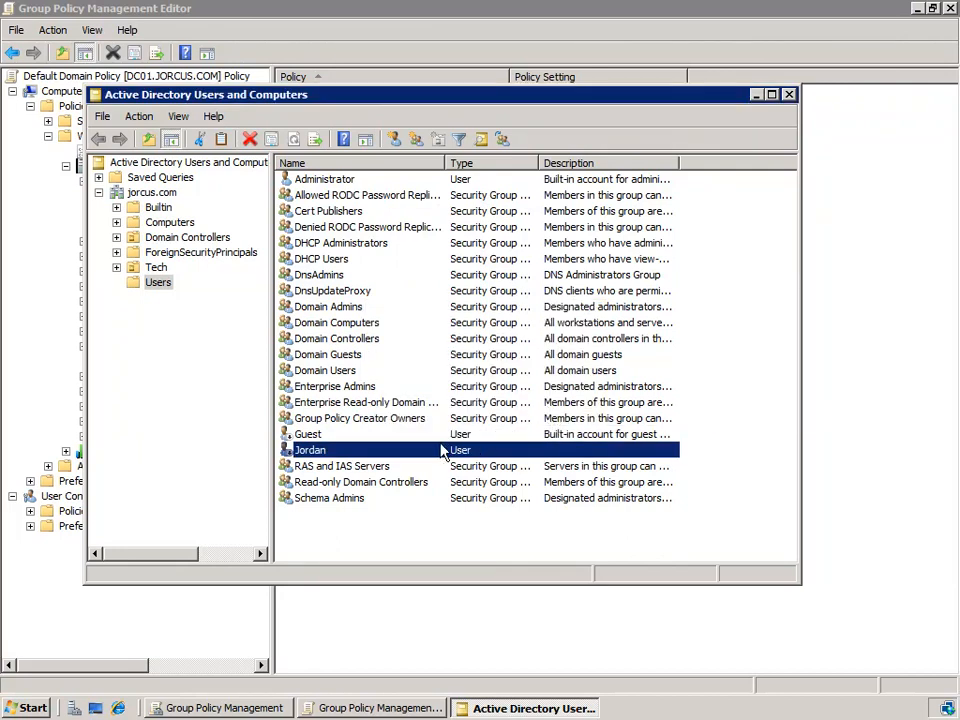
click(319, 467)
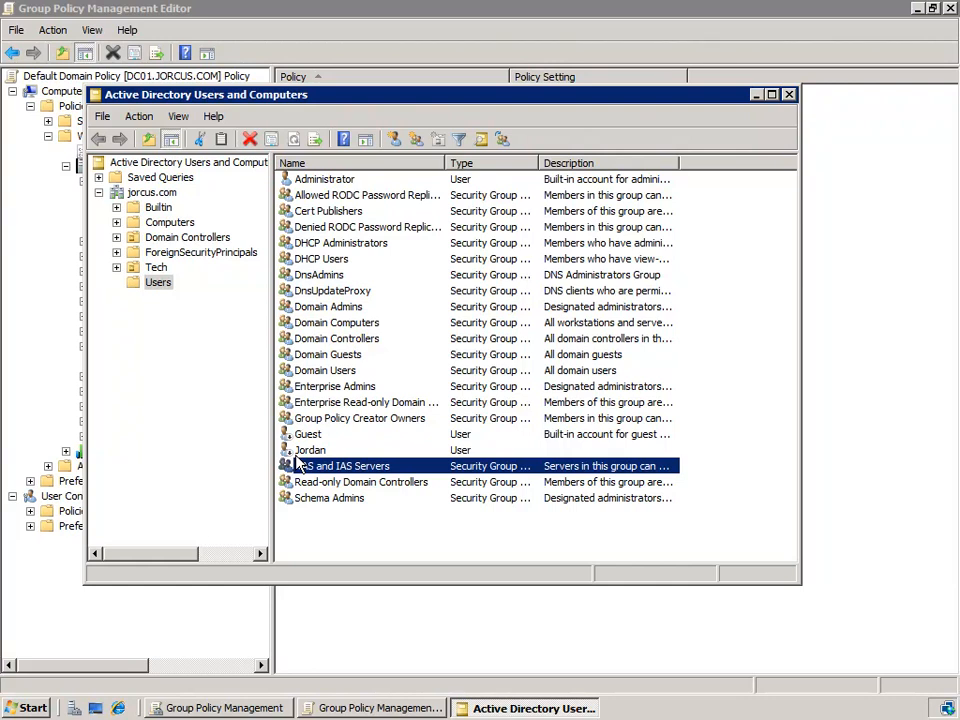
Step: Re-enable the disabled domain user's account listed below Guest in the Users container
right_click(322, 452)
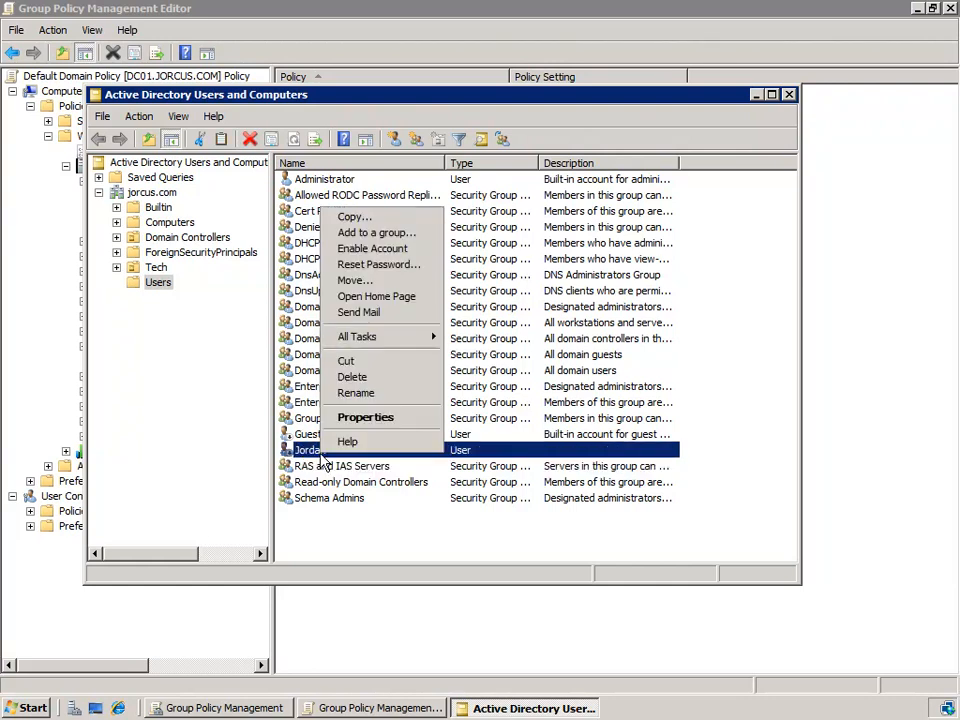
click(379, 256)
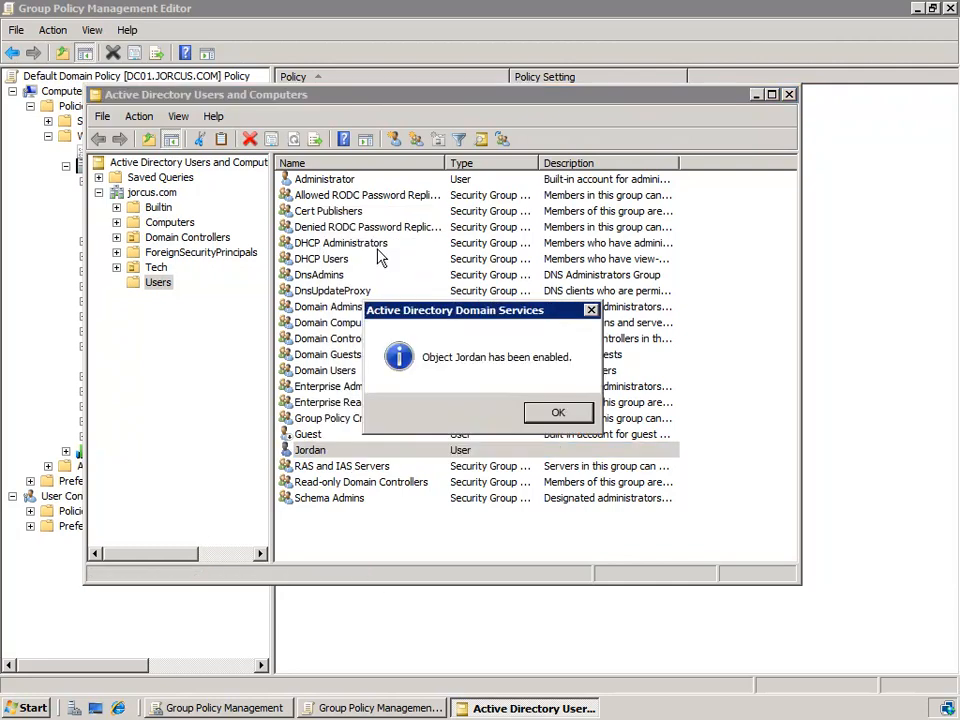
click(552, 413)
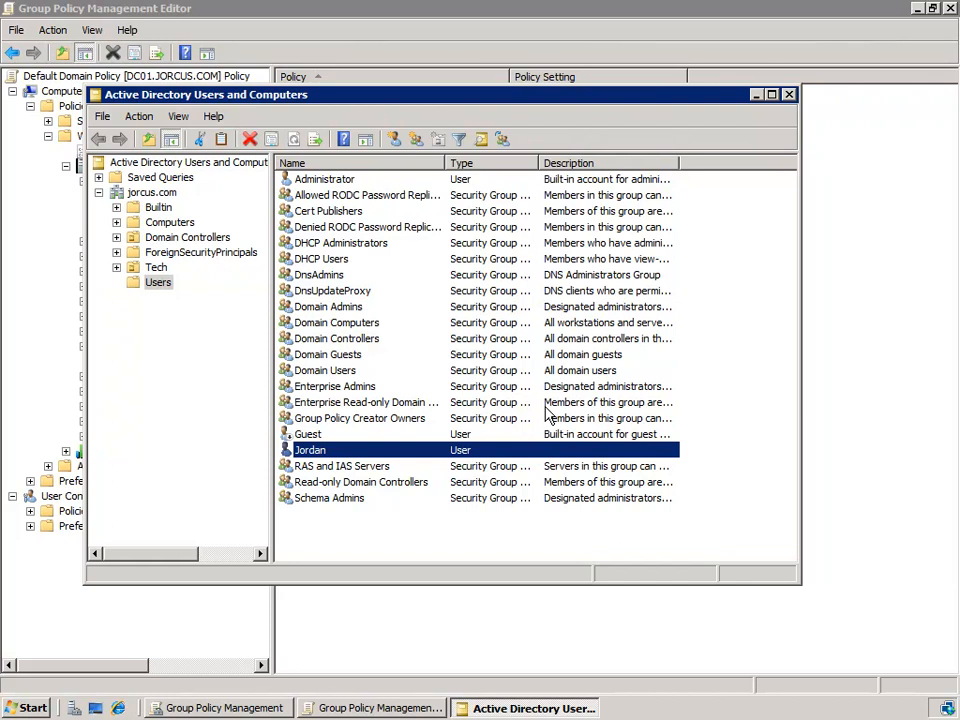
Step: Disable the CAROOT computer account in the Computers container and deselect it to expose its icon
click(170, 222)
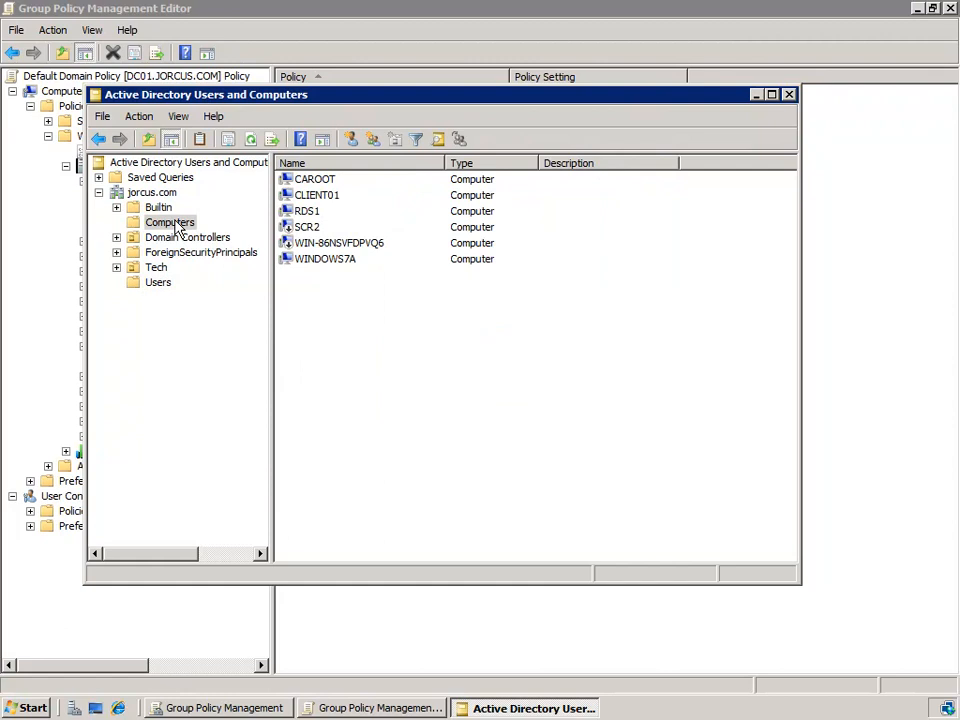
click(312, 184)
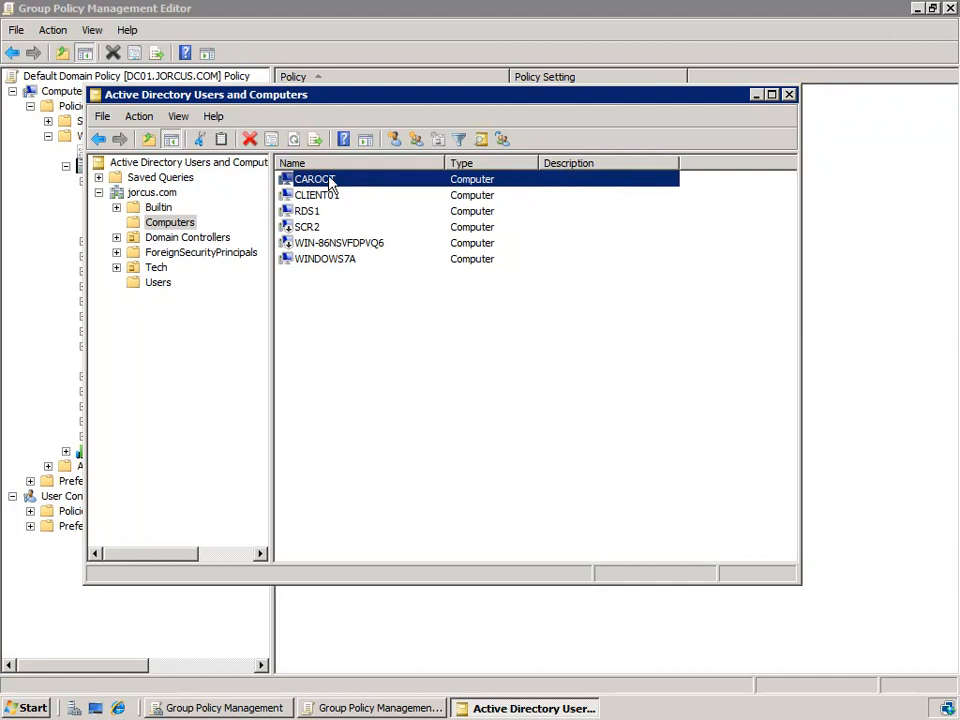
right_click(330, 184)
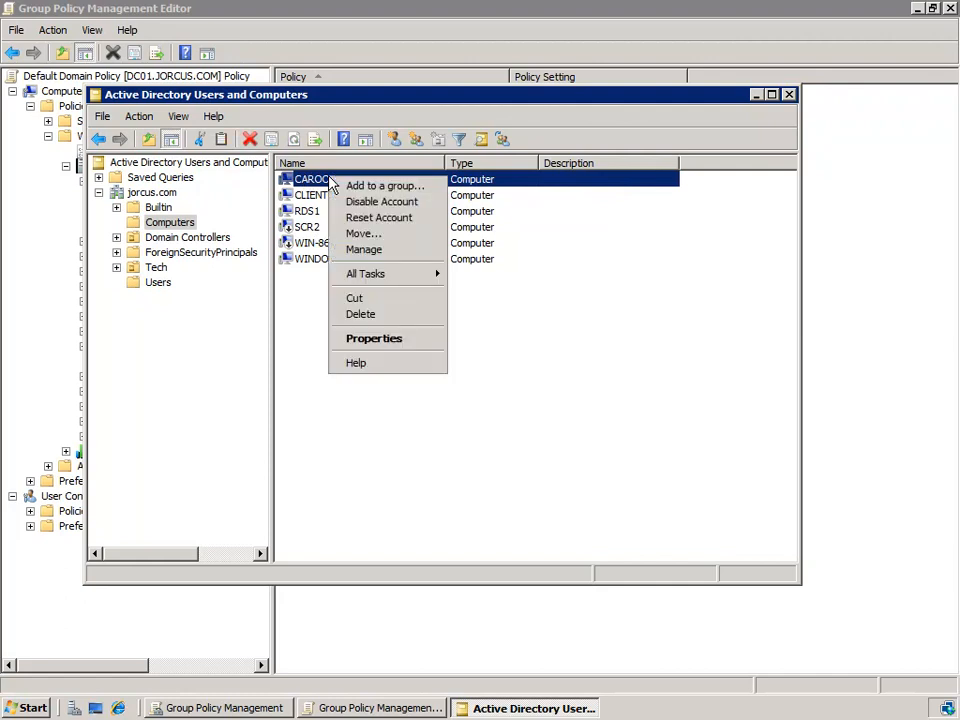
click(404, 204)
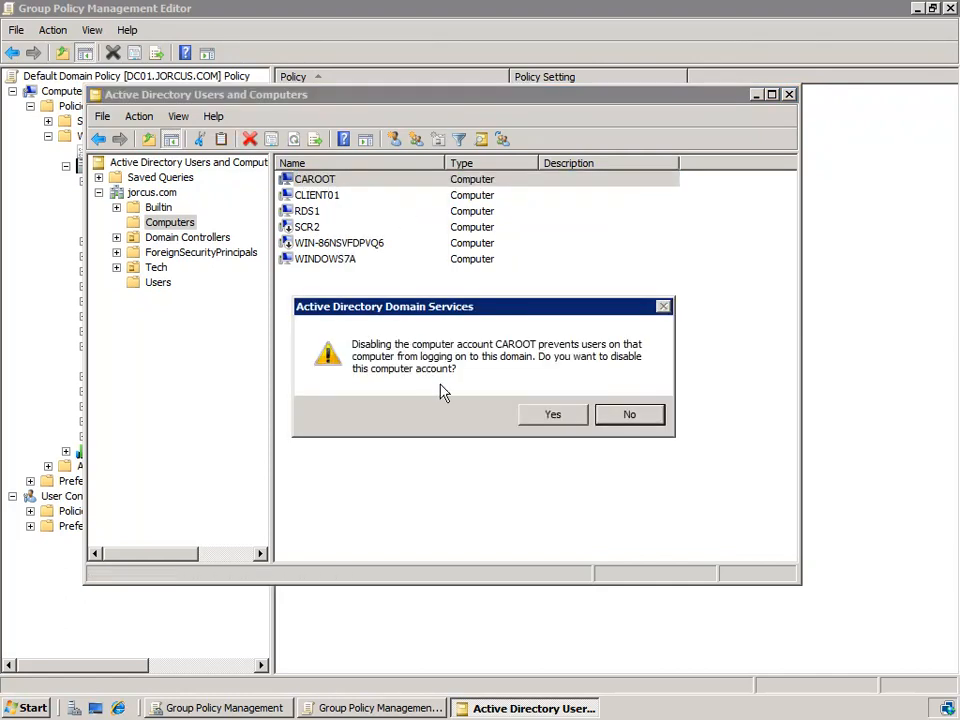
click(555, 420)
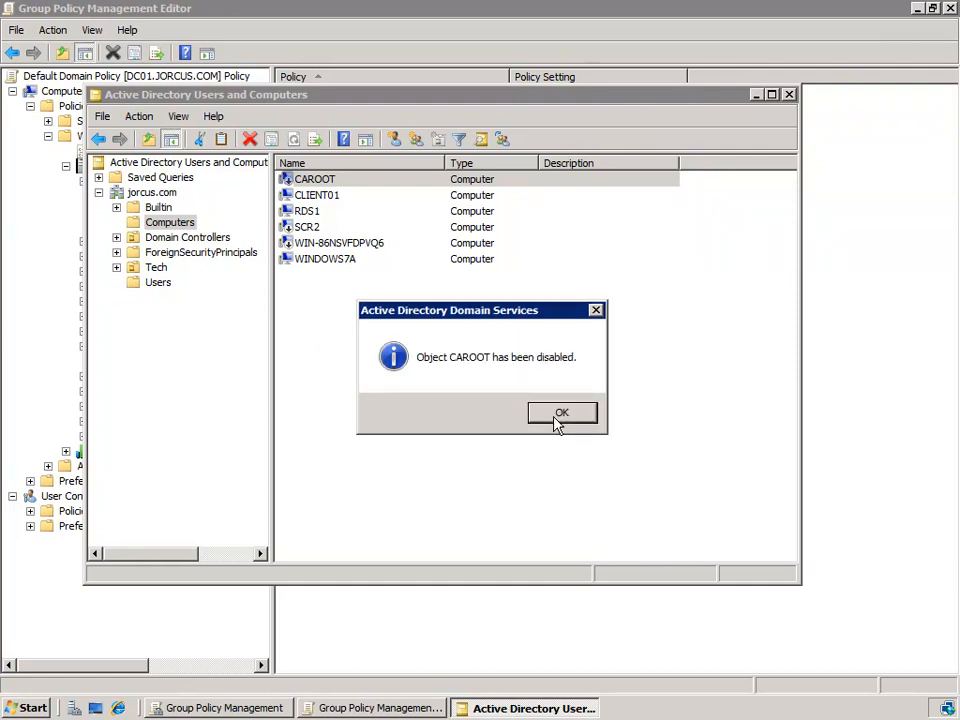
click(557, 417)
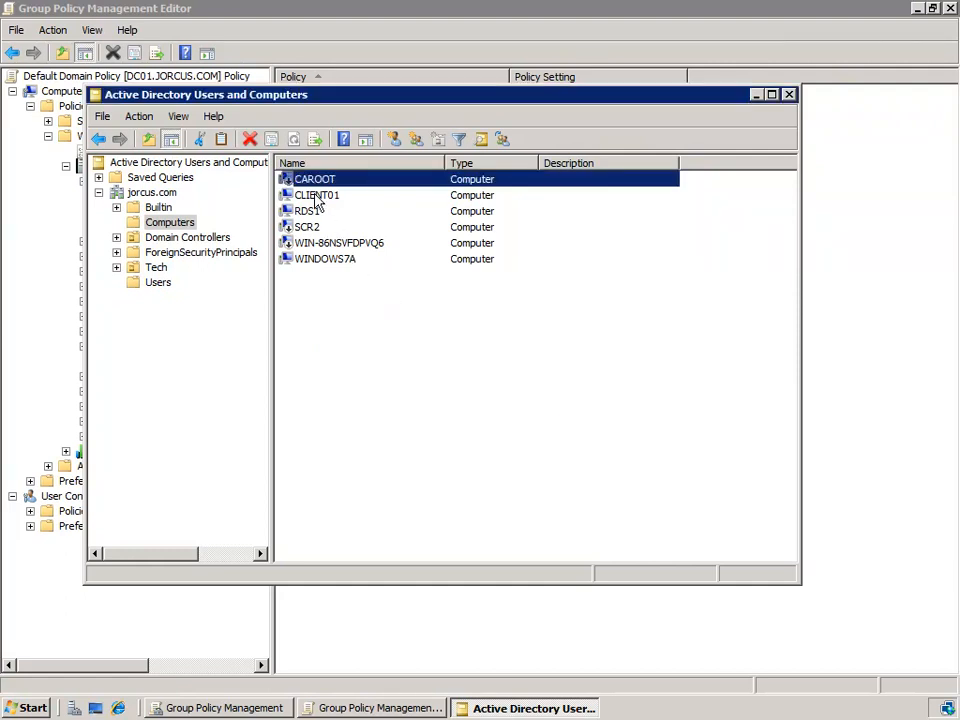
click(355, 212)
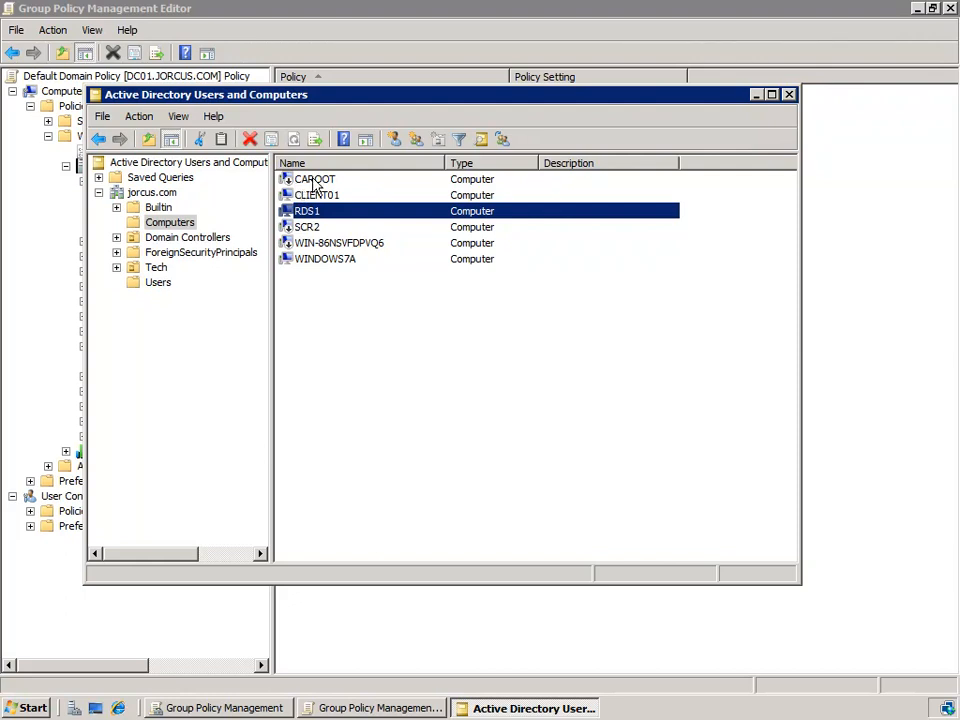
Step: Enable the CAROOT computer account in the Computers container again
right_click(318, 180)
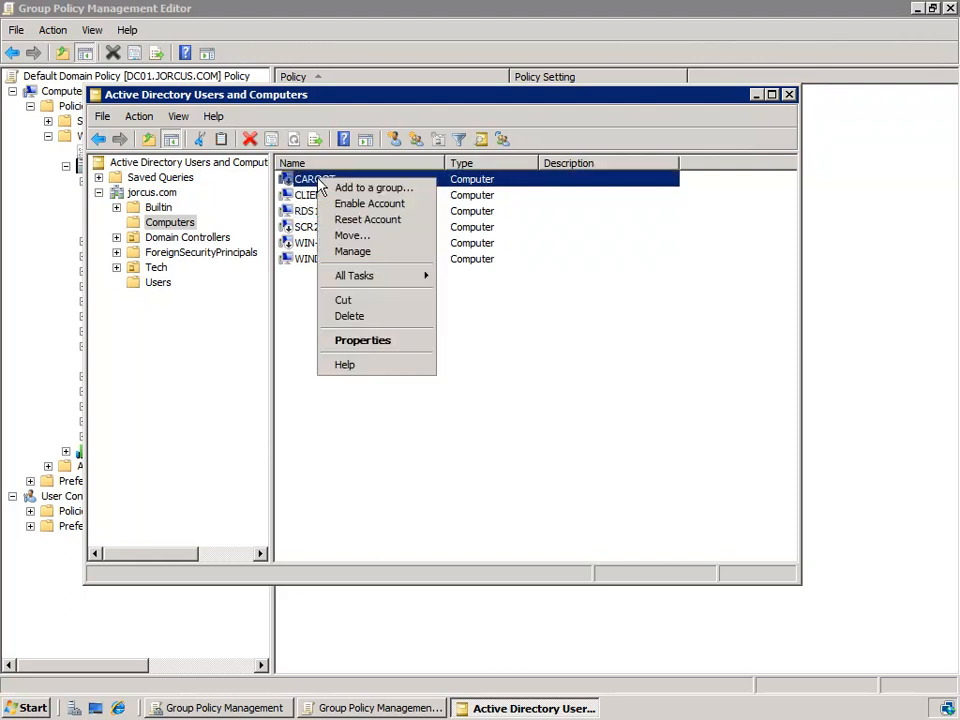
click(397, 210)
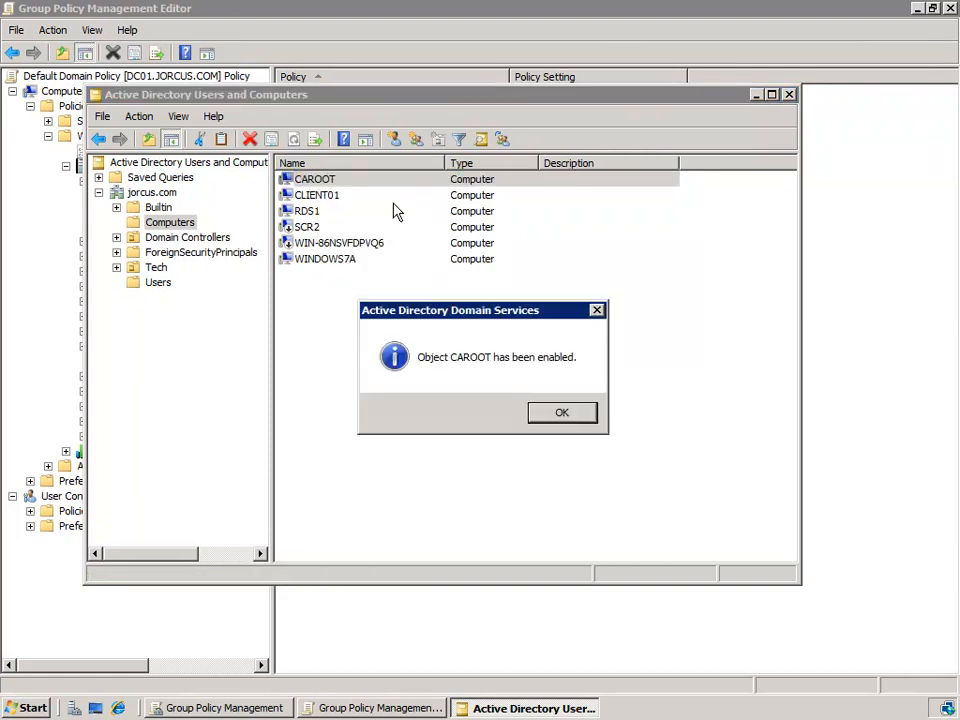
click(574, 418)
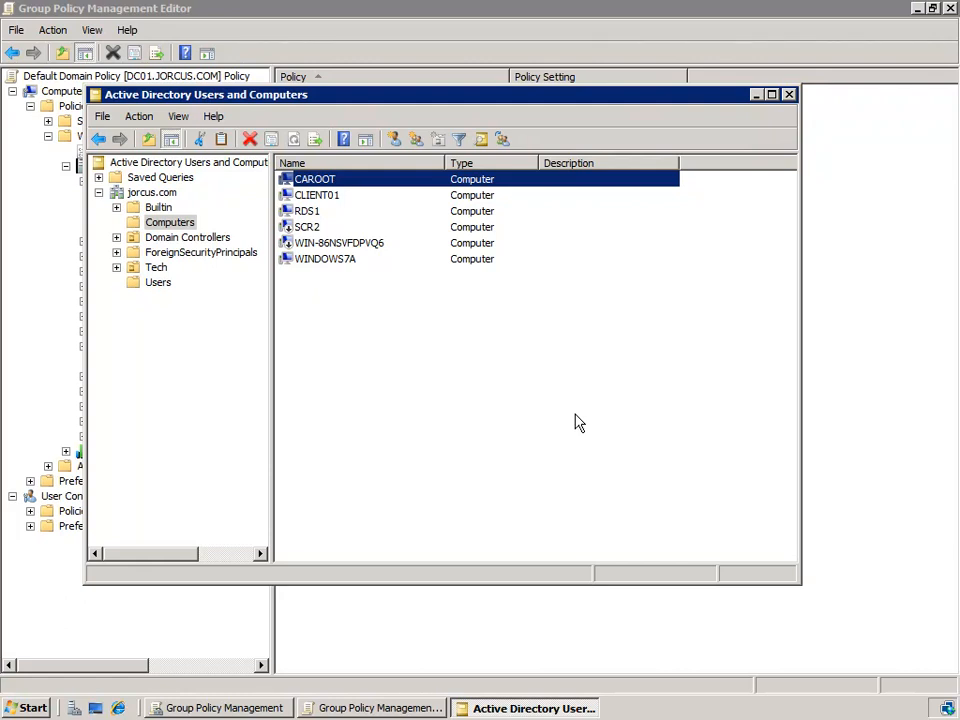
right_click(316, 183)
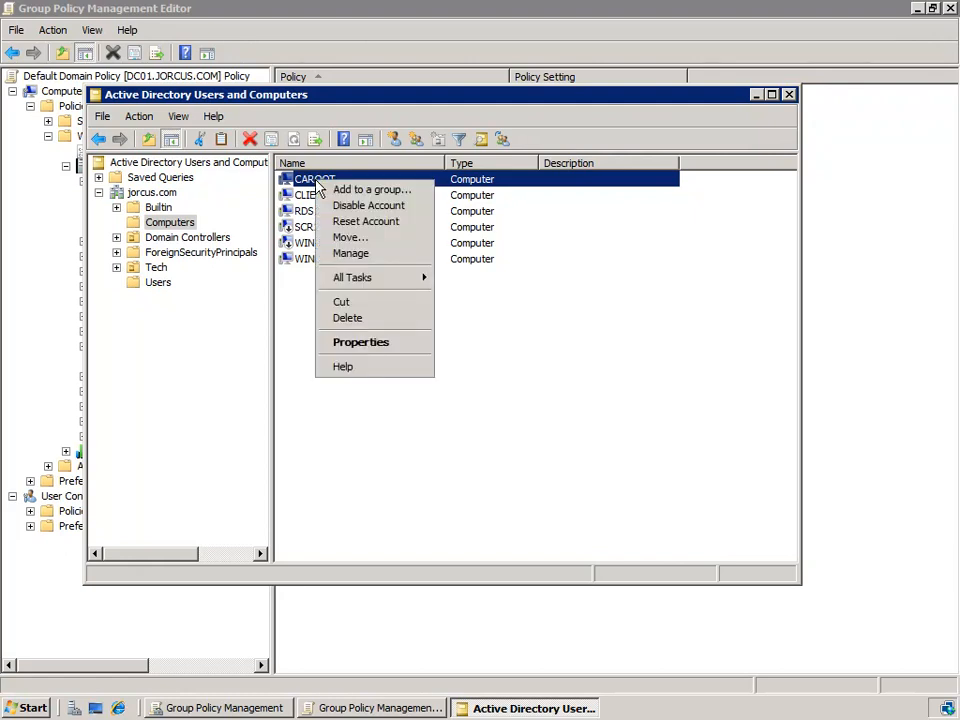
click(374, 320)
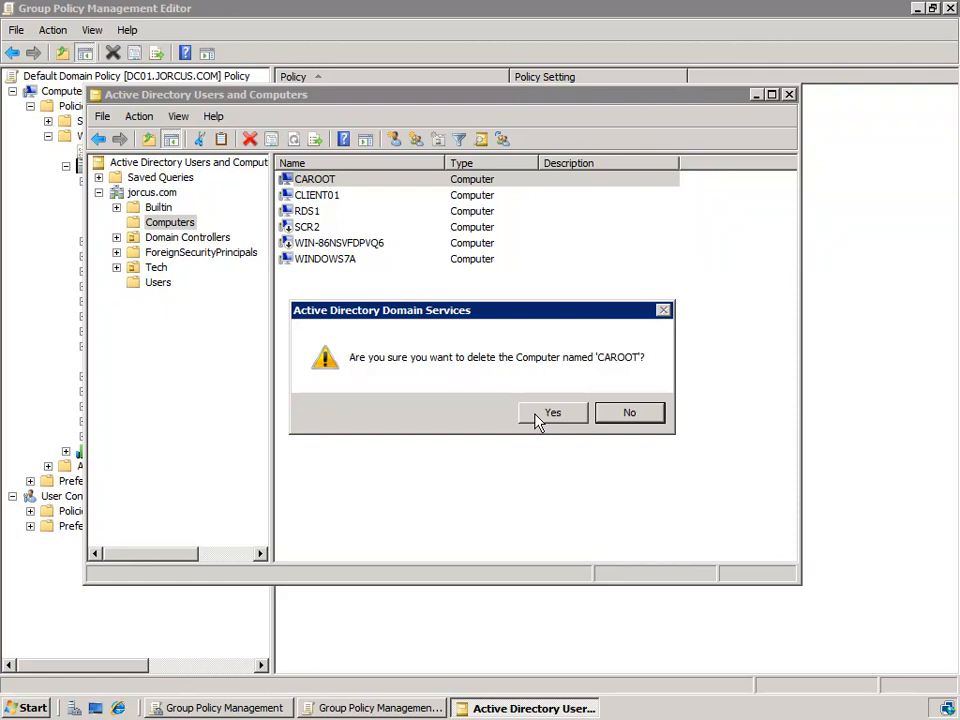
click(630, 414)
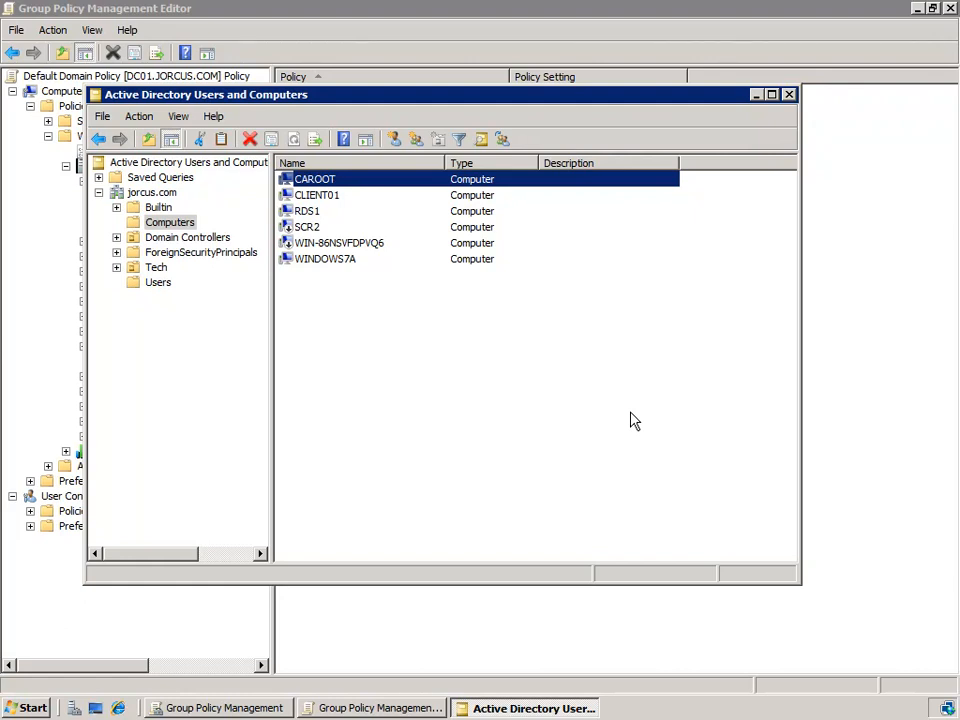
Step: Rename the domain user listed below Guest in the Users container, replacing the full name's last two letters with "y"
click(162, 284)
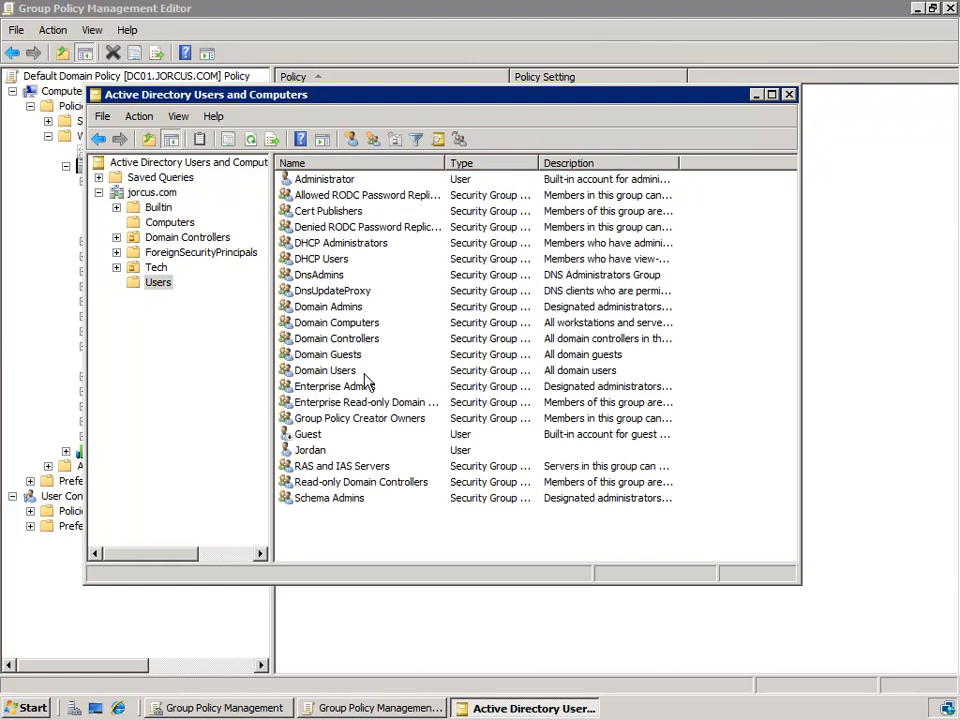
click(313, 452)
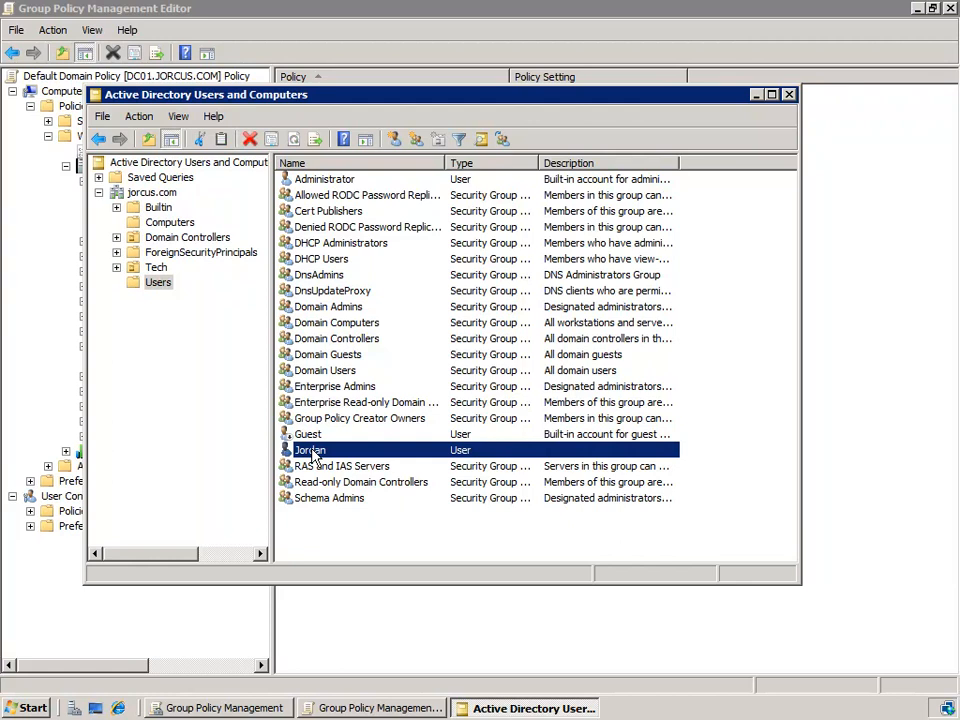
right_click(313, 452)
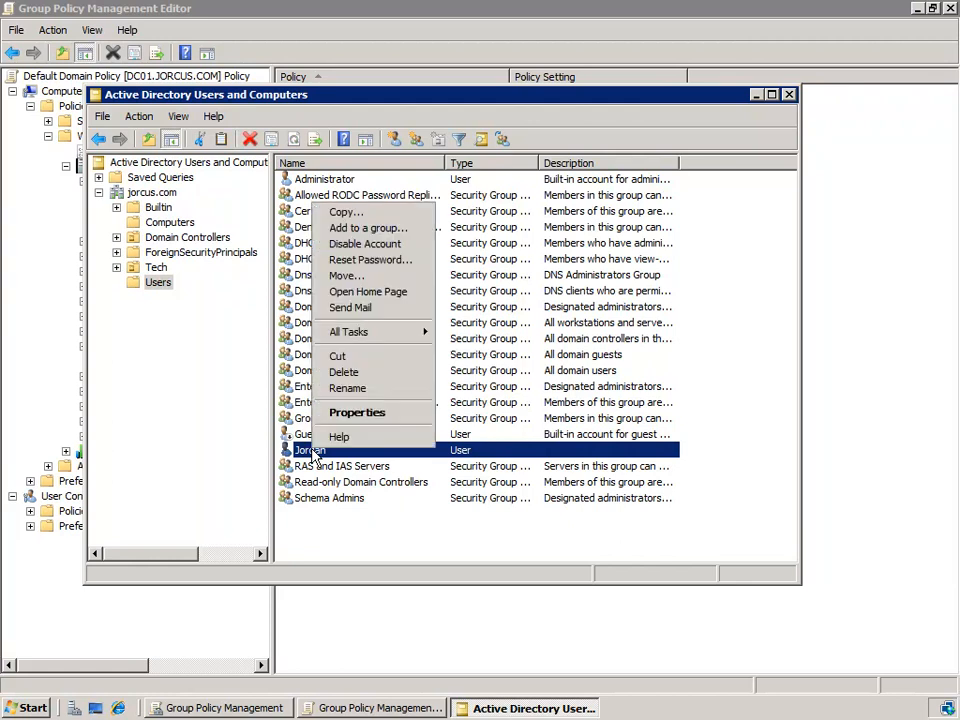
click(382, 398)
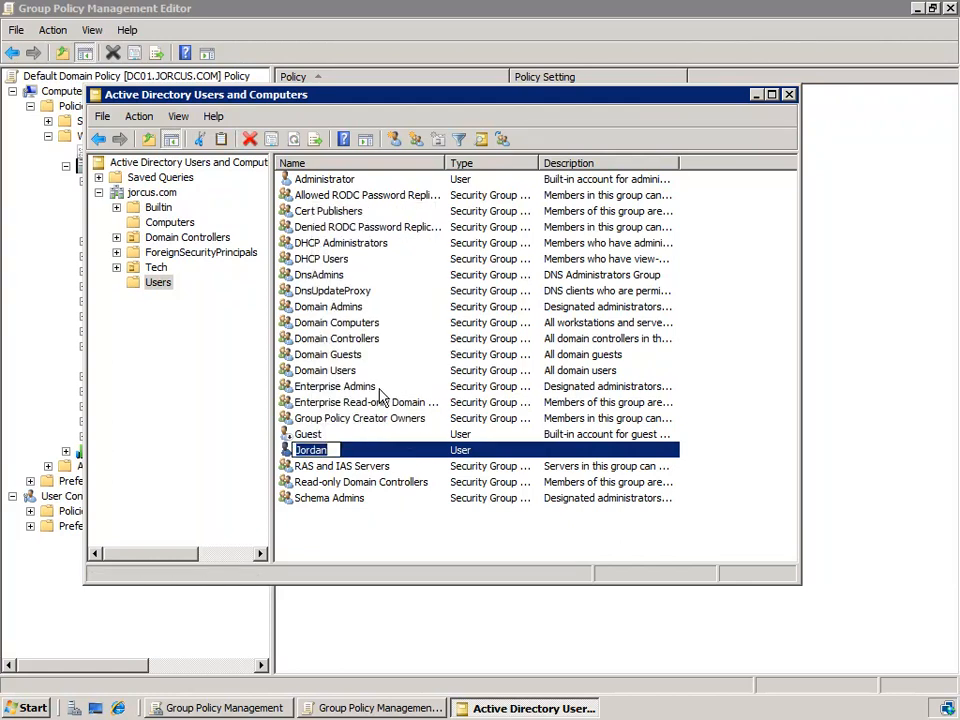
key(End)
key(BackSpace)
key(BackSpace)
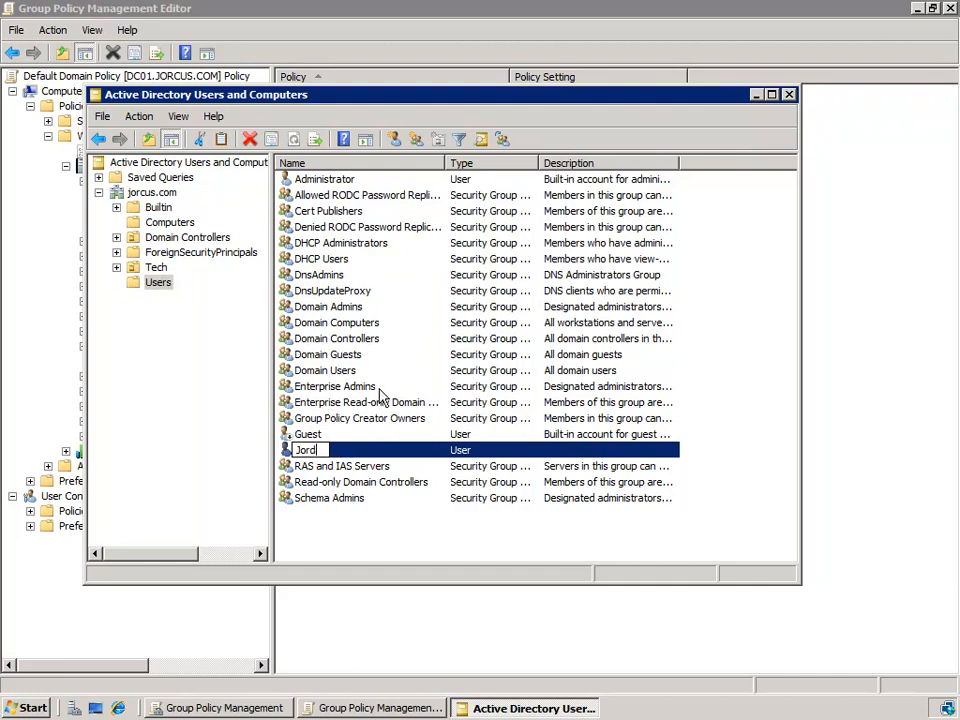
text(y)
key(Return)
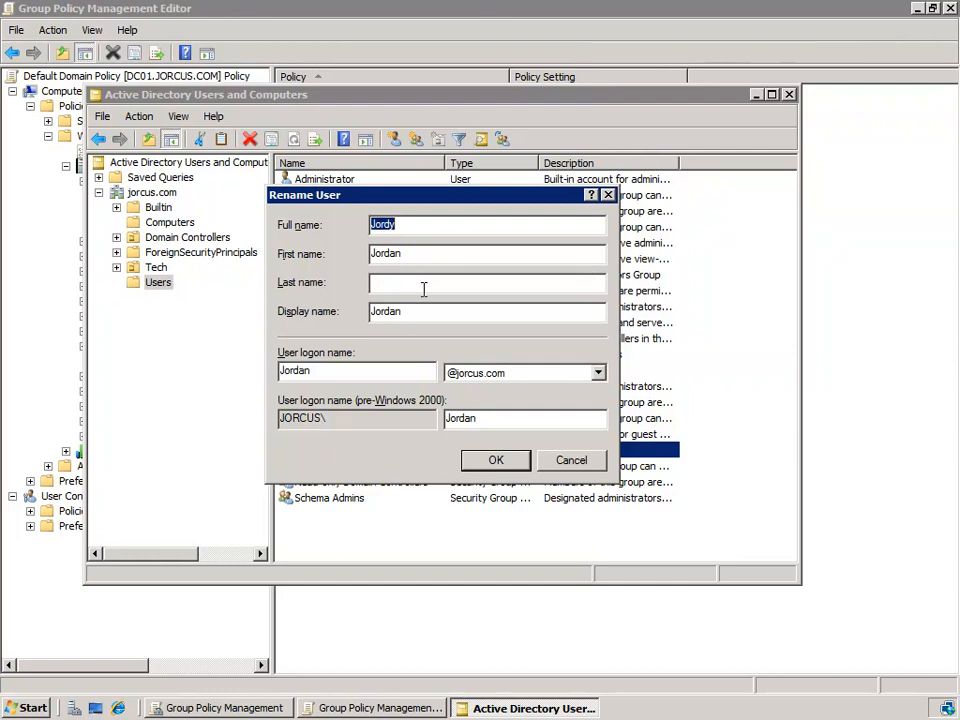
click(347, 371)
key(BackSpace)
key(BackSpace)
text(y)
click(508, 464)
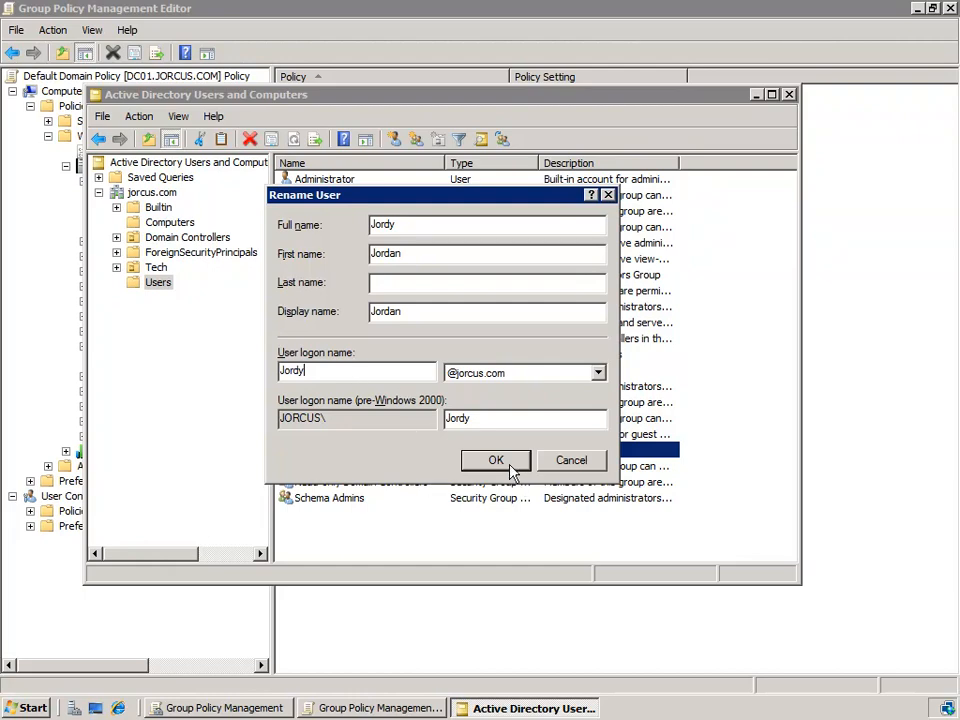